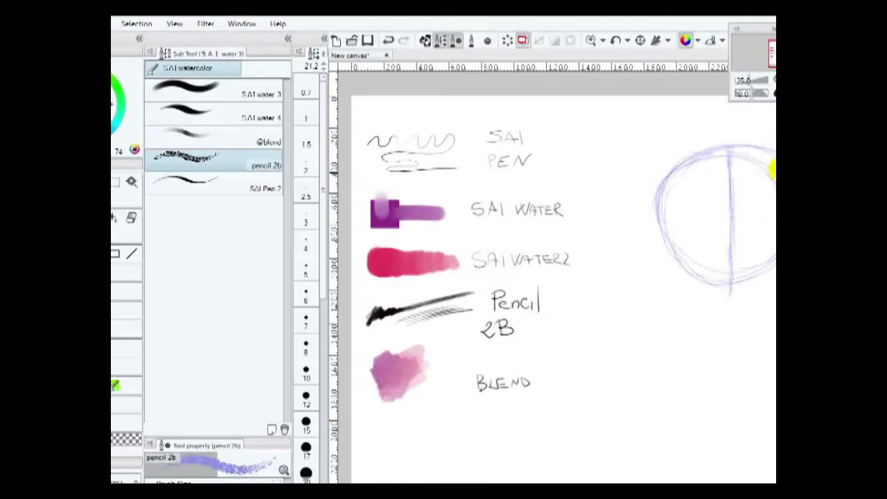
Step: Sketch the jaw, chin and neck, then the long hair strands and shoulder line in blue
mouse_move(680, 282)
mouse_down()
mouse_move(749, 301)
mouse_move(697, 297)
mouse_move(653, 332)
mouse_up()
drag(773, 291, 742, 451)
drag(765, 294, 761, 404)
drag(665, 325, 610, 454)
drag(670, 343, 672, 374)
Step: Sketch the eyes and a small nose mark, and redraw the jawline and left cheek darker
drag(763, 220, 752, 244)
drag(693, 229, 712, 225)
click(730, 261)
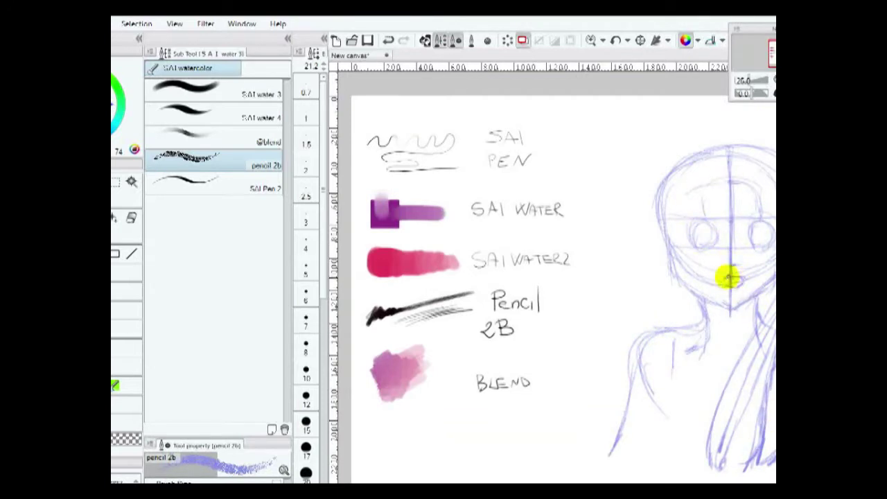
mouse_move(757, 291)
mouse_down()
mouse_move(746, 332)
mouse_move(679, 262)
mouse_move(673, 231)
mouse_move(770, 142)
mouse_up()
Step: Sketch hair over the top and left side of the head, the bangs, and the side bun
mouse_move(696, 166)
mouse_down()
mouse_move(659, 178)
mouse_move(655, 315)
mouse_up()
drag(655, 201, 683, 157)
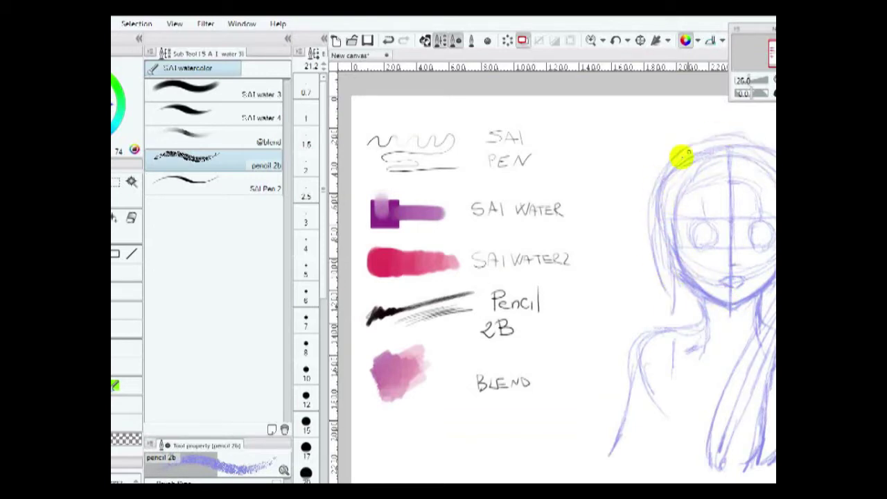
mouse_move(760, 178)
mouse_down()
mouse_move(737, 171)
mouse_move(717, 178)
mouse_move(673, 242)
mouse_move(650, 367)
mouse_up()
drag(624, 305, 586, 361)
mouse_move(644, 232)
mouse_down()
mouse_move(620, 242)
mouse_move(610, 265)
mouse_move(608, 386)
mouse_move(730, 345)
mouse_move(672, 346)
mouse_move(618, 402)
mouse_move(640, 452)
mouse_move(701, 410)
mouse_move(700, 441)
mouse_move(620, 442)
mouse_up()
Step: Sketch the right hair and shoulder, darken its outline, and shade the left eye
mouse_move(717, 351)
mouse_down()
mouse_move(666, 301)
mouse_move(720, 396)
mouse_move(733, 356)
mouse_move(724, 478)
mouse_up()
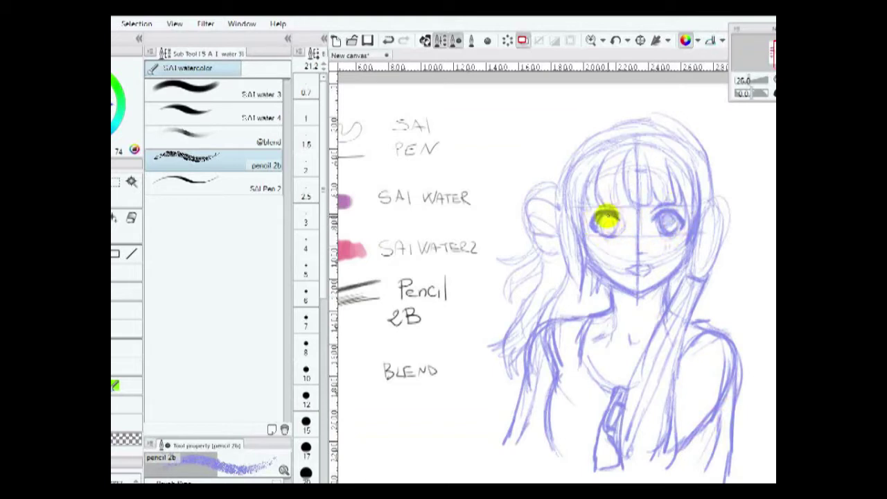
drag(728, 261, 716, 185)
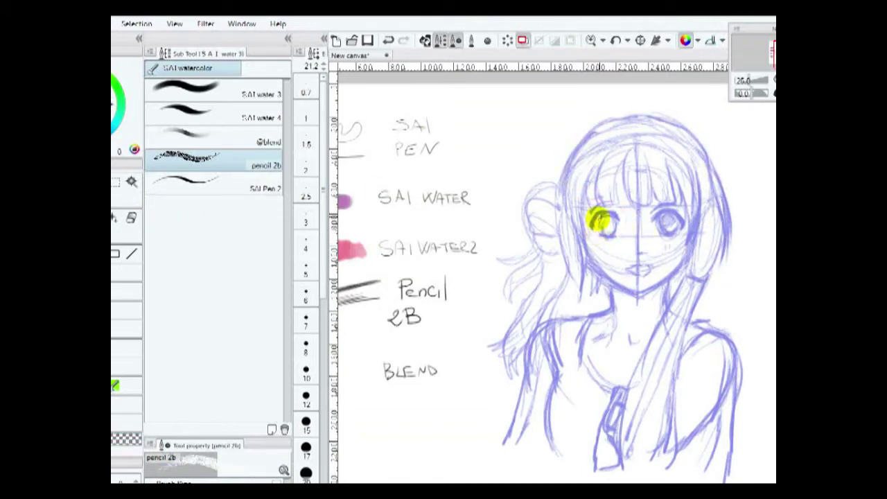
drag(597, 230, 617, 203)
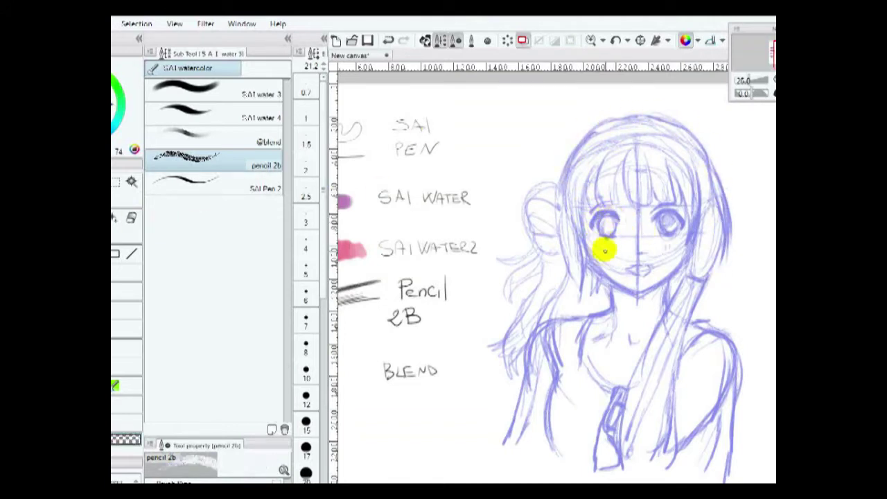
Step: Lighten the eye shading and fade the blue rough sketch with the Soft eraser
key(e)
mouse_move(601, 201)
mouse_down()
mouse_move(717, 426)
mouse_move(717, 445)
mouse_up()
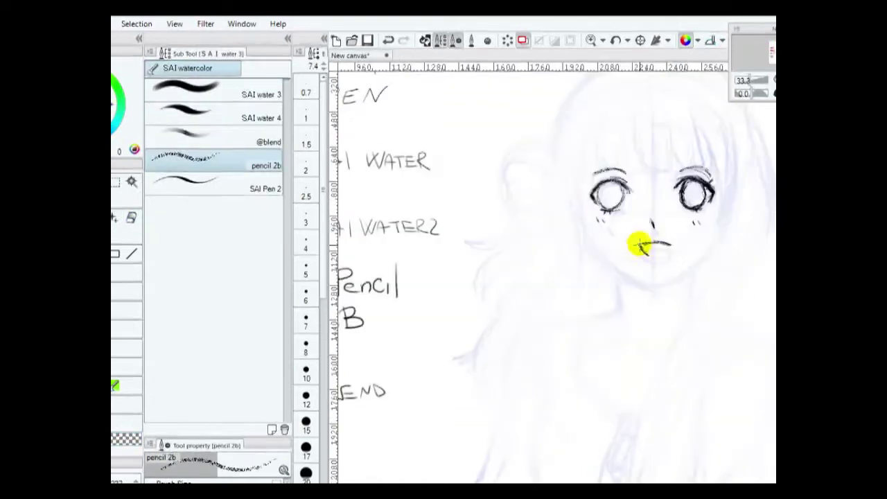
mouse_move(638, 241)
mouse_down()
mouse_move(665, 251)
mouse_move(651, 243)
mouse_up()
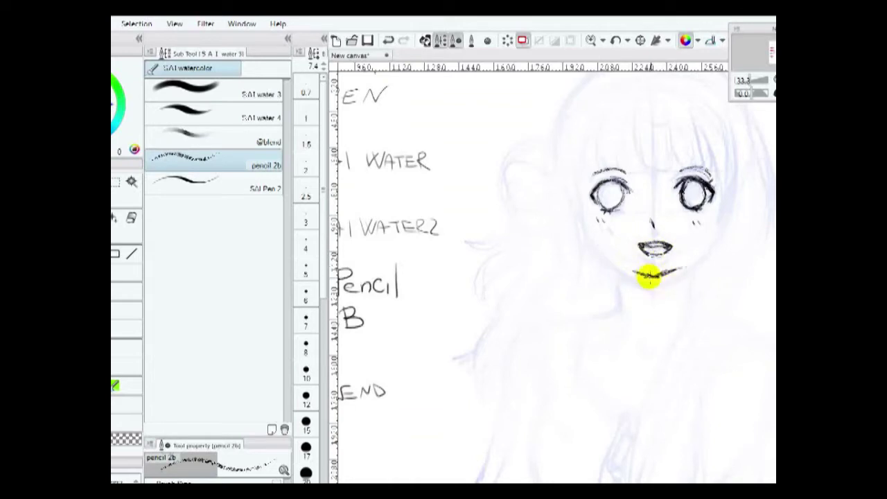
Step: Draw the face contour down to the chin and erase the left jaw contour
mouse_move(724, 170)
mouse_down()
mouse_move(666, 281)
mouse_move(707, 237)
mouse_move(604, 257)
mouse_move(578, 173)
mouse_up()
key(e)
mouse_move(587, 247)
mouse_down()
mouse_move(627, 277)
mouse_move(582, 173)
mouse_up()
click(138, 378)
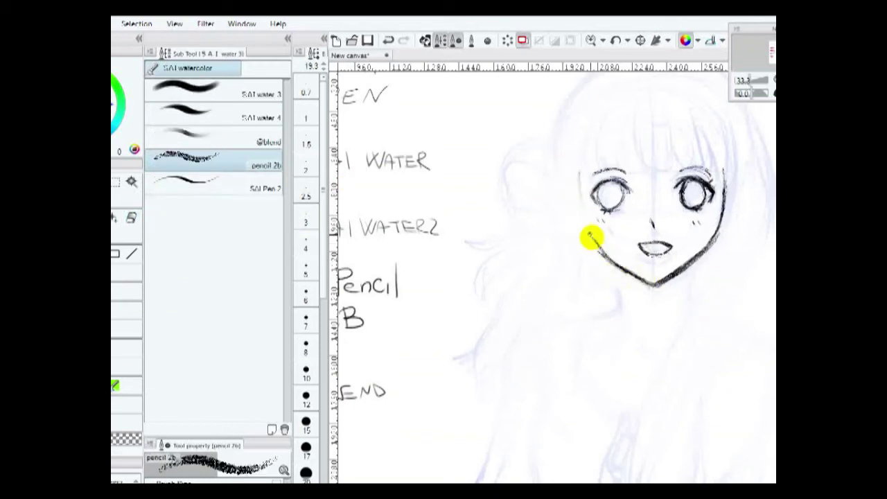
key(alt+Tab)
key(alt+Tab)
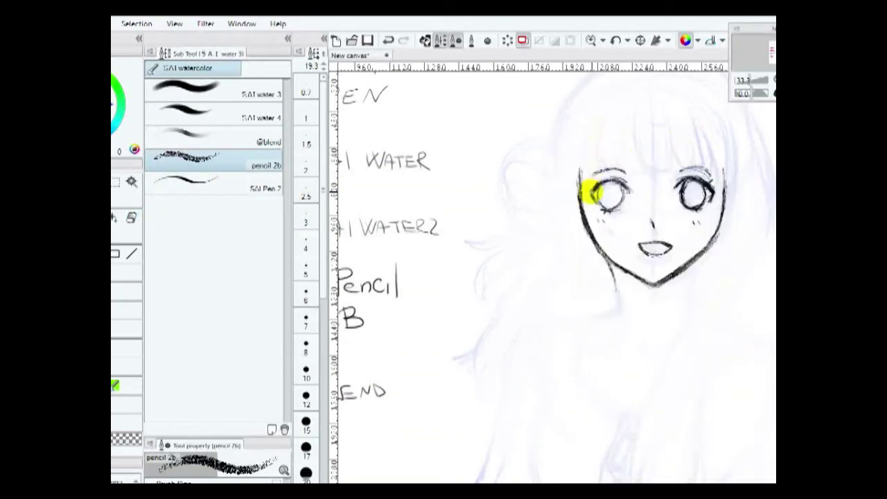
Step: Pencil forehead and bang strands at size 5, then left-side hair and neck line at size 8
mouse_move(636, 172)
mouse_down()
mouse_move(624, 129)
mouse_move(679, 162)
mouse_up()
key(bracketleft)
mouse_move(686, 121)
mouse_down()
mouse_move(713, 153)
mouse_move(742, 123)
mouse_move(762, 249)
mouse_up()
key(bracketright)
drag(590, 154, 590, 316)
drag(643, 308, 649, 335)
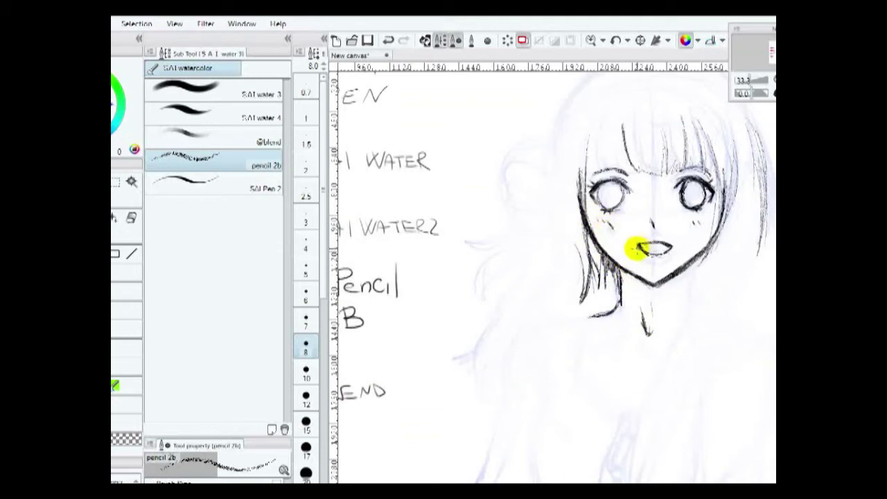
Step: Draw long left hair strands, the neck, and a darker long right hair strand
drag(568, 145, 572, 238)
drag(563, 208, 605, 274)
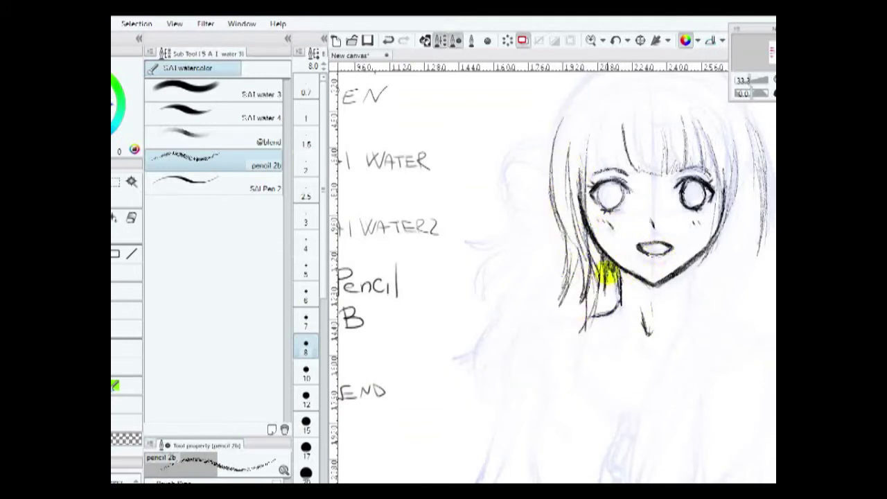
mouse_move(683, 331)
mouse_down()
mouse_move(752, 176)
mouse_move(717, 323)
mouse_move(714, 440)
mouse_up()
drag(703, 104, 716, 208)
drag(727, 370, 756, 393)
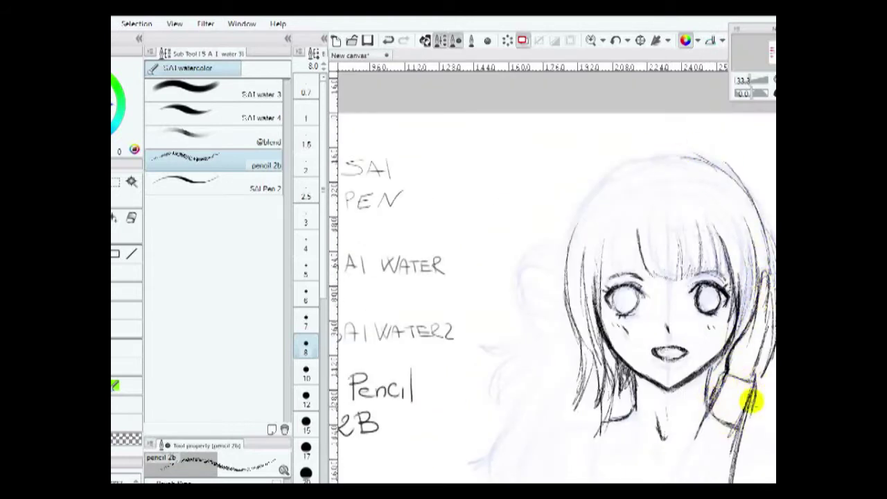
Step: Sketch the bangs, top-of-head outline, a hair tuft, the looped curl and a long left strand
mouse_move(603, 239)
mouse_down()
mouse_move(594, 279)
mouse_move(602, 226)
mouse_move(586, 316)
mouse_move(670, 158)
mouse_move(746, 208)
mouse_up()
drag(568, 229, 548, 297)
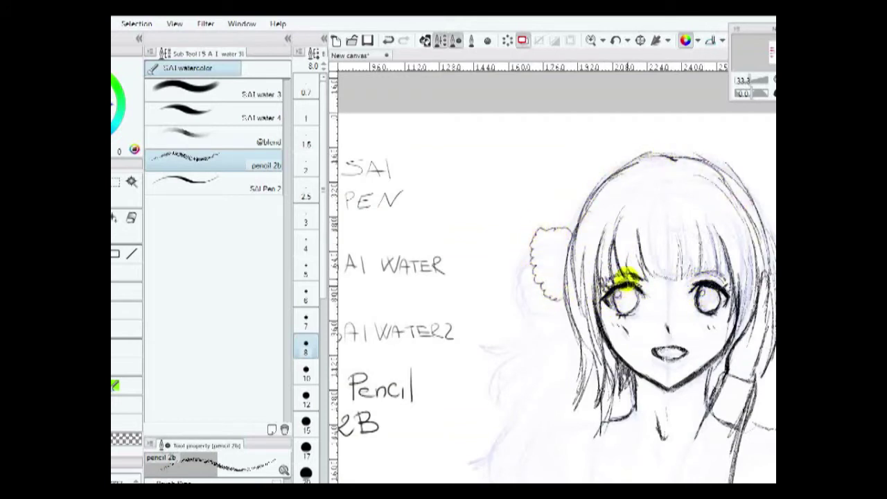
drag(617, 208, 596, 274)
drag(590, 191, 578, 348)
mouse_move(554, 305)
mouse_down()
mouse_move(570, 346)
mouse_move(521, 460)
mouse_up()
scroll(521, 460, down, 2)
mouse_move(541, 239)
mouse_down()
mouse_move(549, 291)
mouse_move(508, 279)
mouse_move(582, 317)
mouse_move(589, 391)
mouse_up()
Step: Add strands below the curl and near the neck, define the curl loops, and sketch shoulder strokes
drag(531, 289, 525, 412)
drag(547, 339, 538, 395)
mouse_move(513, 284)
mouse_down()
mouse_move(488, 344)
mouse_move(461, 350)
mouse_up()
mouse_move(534, 239)
mouse_down()
mouse_move(510, 291)
mouse_move(534, 246)
mouse_up()
mouse_move(568, 338)
mouse_down()
mouse_move(580, 356)
mouse_move(663, 386)
mouse_up()
mouse_move(694, 334)
mouse_down()
mouse_move(642, 451)
mouse_move(732, 400)
mouse_up()
Step: Zoom out and sketch strands on the right side of the hair and along the bangs
click(758, 81)
drag(701, 211, 673, 294)
drag(696, 180, 707, 284)
drag(694, 159, 724, 257)
drag(721, 218, 714, 280)
mouse_move(637, 188)
mouse_down()
mouse_move(673, 184)
mouse_move(596, 186)
mouse_up()
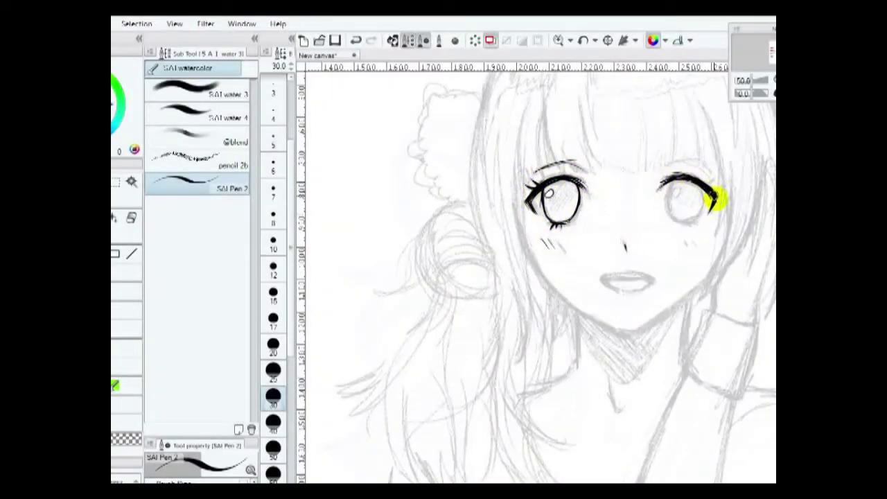
Step: Ink the right eye with lashes and blush, the left lower lashes, and the mouth
mouse_move(712, 182)
mouse_down()
mouse_move(684, 198)
mouse_move(673, 183)
mouse_move(690, 244)
mouse_up()
drag(581, 212, 560, 221)
drag(610, 271, 633, 273)
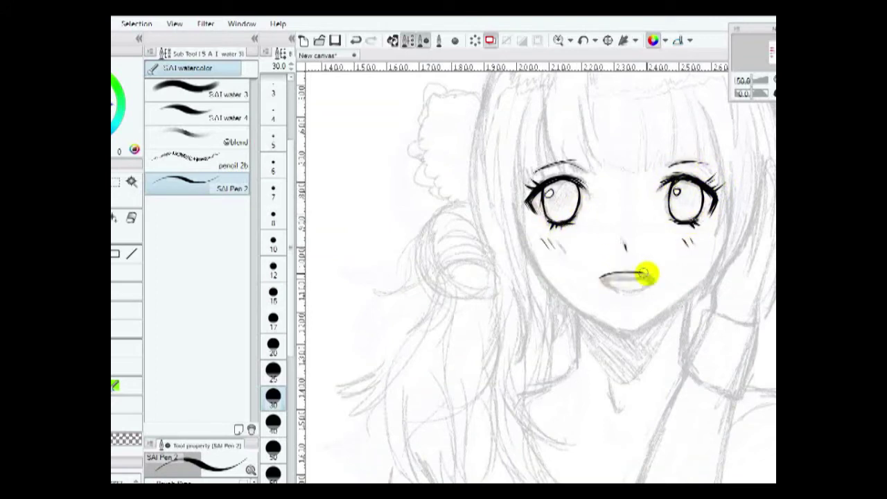
key(ctrl+z)
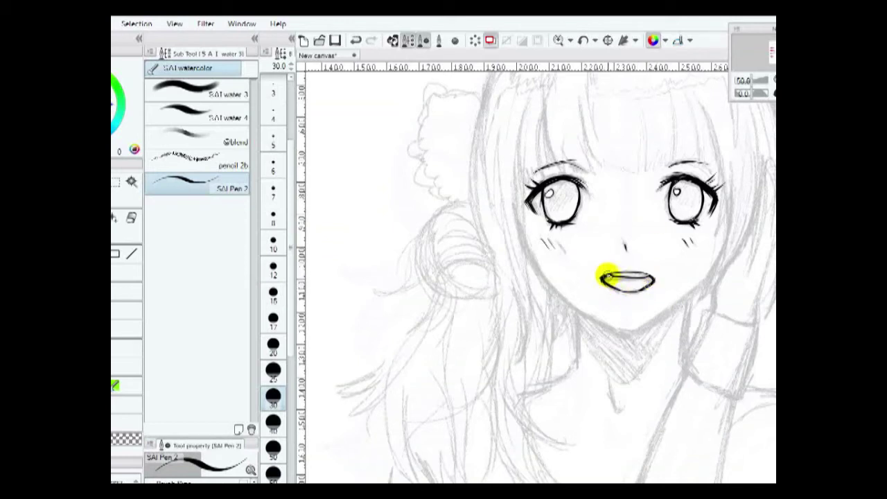
drag(602, 277, 645, 288)
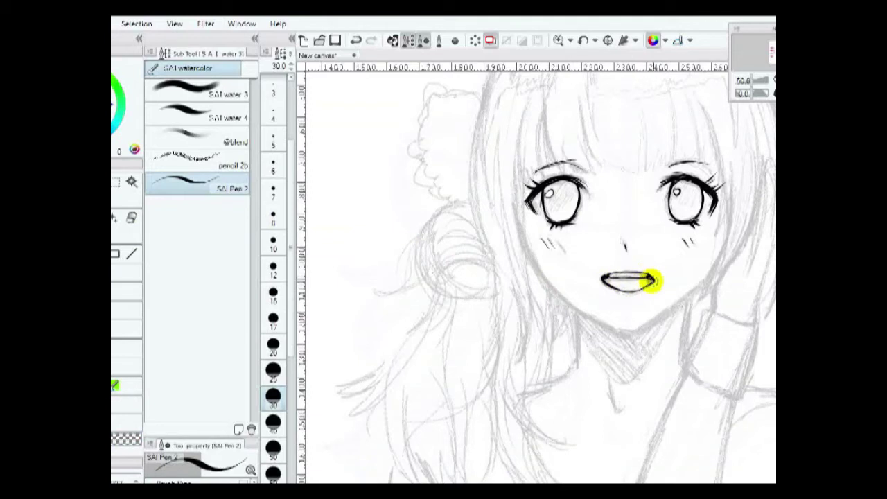
drag(643, 286, 650, 273)
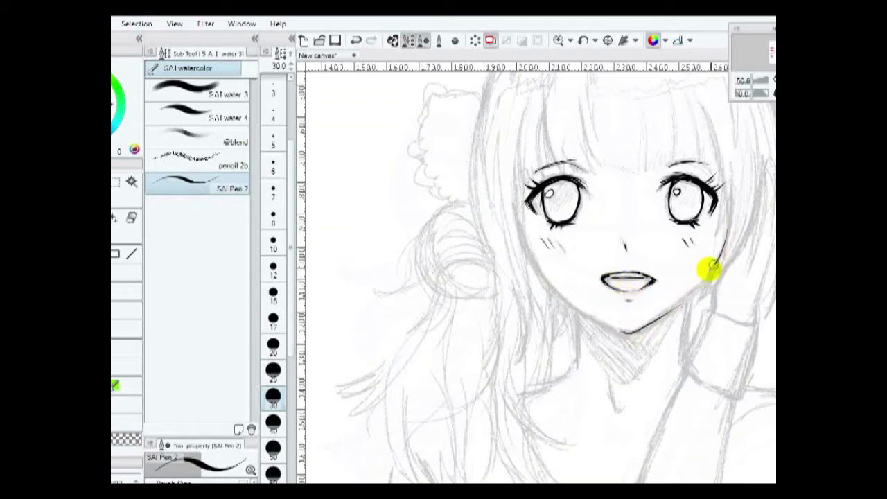
Step: Rotate the canvas to ink the jaw outline, reset it upright, and ink the neck lines
key(^)
mouse_move(628, 142)
mouse_down()
mouse_move(644, 208)
mouse_move(578, 308)
mouse_move(582, 378)
mouse_up()
key(^)
key(^)
click(760, 81)
drag(689, 297, 686, 360)
drag(578, 311, 566, 361)
Step: Ink hair strands along the left side of the face
drag(513, 135, 529, 325)
drag(518, 263, 535, 360)
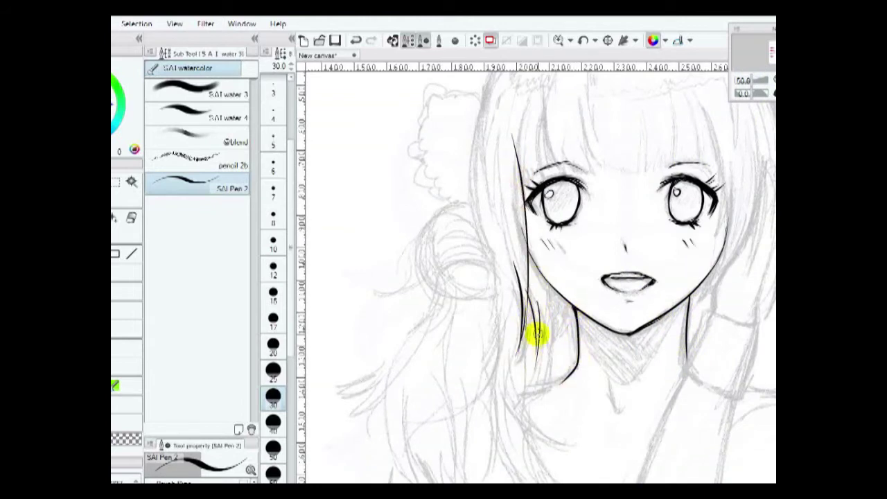
drag(529, 295, 539, 392)
drag(563, 309, 552, 357)
drag(198, 438, 197, 234)
mouse_move(488, 161)
mouse_down()
mouse_move(466, 252)
mouse_move(752, 177)
mouse_move(729, 145)
mouse_move(762, 305)
mouse_up()
scroll(481, 238, up, 3)
Step: Ink the right hair outline, its strands, and the sleeve cuff below
mouse_move(700, 201)
mouse_down()
mouse_move(717, 245)
mouse_move(710, 357)
mouse_up()
mouse_move(752, 225)
mouse_down()
mouse_move(735, 319)
mouse_move(708, 374)
mouse_move(750, 367)
mouse_move(746, 436)
mouse_up()
drag(707, 380, 729, 446)
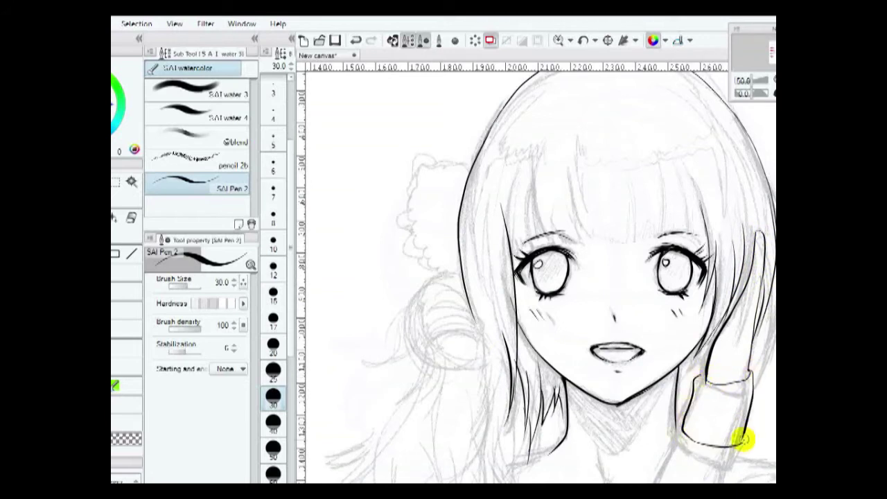
Step: Ink the bang strands across the forehead, their lower edge, and the right bangs
drag(503, 170, 519, 255)
drag(533, 156, 544, 242)
mouse_move(568, 166)
mouse_down()
mouse_move(582, 249)
mouse_move(627, 239)
mouse_up()
mouse_move(625, 173)
mouse_down()
mouse_move(634, 223)
mouse_move(654, 233)
mouse_up()
drag(666, 167, 673, 240)
drag(686, 177, 707, 214)
drag(502, 167, 475, 233)
Step: Ink the left hair outline to the shoulder, the hair bun, and the edge below it
drag(465, 201, 485, 388)
mouse_move(456, 272)
mouse_down()
mouse_move(389, 302)
mouse_move(381, 365)
mouse_up()
drag(414, 394, 436, 369)
mouse_move(457, 320)
mouse_down()
mouse_move(462, 370)
mouse_move(531, 283)
mouse_move(544, 386)
mouse_up()
mouse_move(451, 283)
mouse_down()
mouse_move(411, 368)
mouse_move(451, 433)
mouse_up()
Step: Ink long hair strands running down toward the shoulder
drag(478, 375, 485, 456)
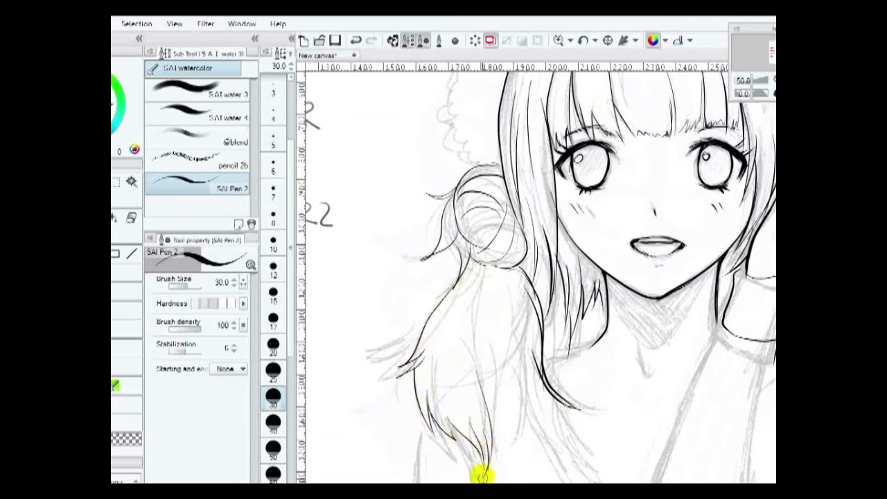
drag(520, 277, 493, 469)
scroll(493, 469, down, 3)
drag(506, 350, 479, 418)
scroll(478, 417, up, 2)
Step: Ink hair strands and the neck, shoulder and arm outline
drag(534, 313, 547, 378)
mouse_move(559, 331)
mouse_down()
mouse_move(687, 301)
mouse_move(657, 266)
mouse_up()
scroll(463, 273, down, 5)
drag(510, 312, 516, 464)
drag(589, 271, 680, 347)
mouse_move(770, 173)
mouse_down()
mouse_move(686, 337)
mouse_move(669, 437)
mouse_up()
scroll(670, 275, down, 2)
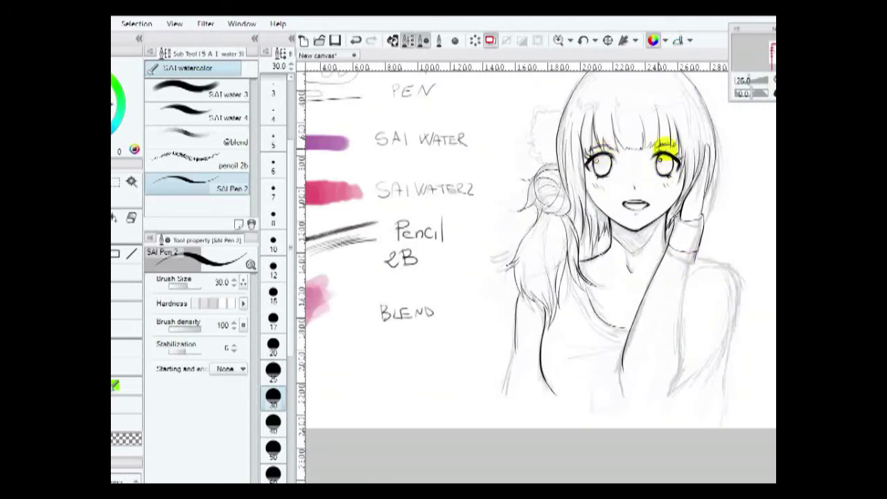
Step: Ink the raised arm, upper arm, collarbone, body outline, right hair edge and back outline
mouse_move(693, 249)
mouse_down()
mouse_move(672, 368)
mouse_move(697, 364)
mouse_move(720, 269)
mouse_move(702, 337)
mouse_up()
drag(728, 298, 687, 375)
drag(626, 331, 588, 268)
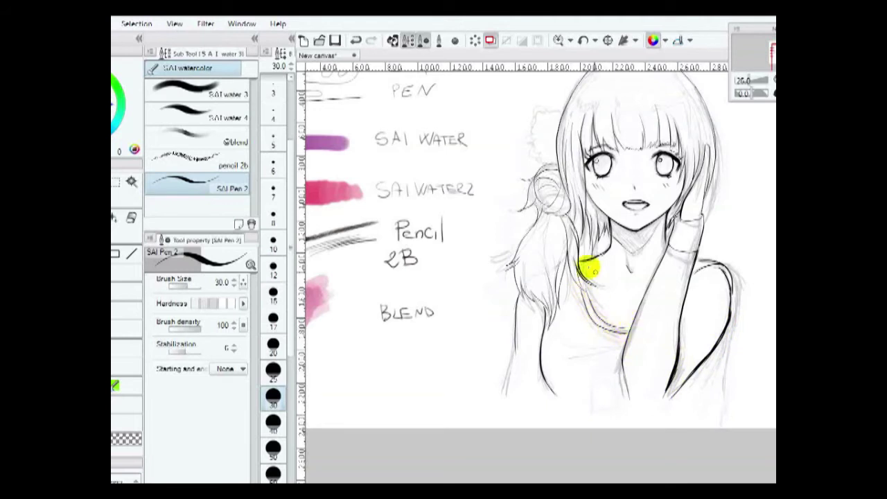
drag(544, 392, 553, 424)
drag(628, 377, 679, 387)
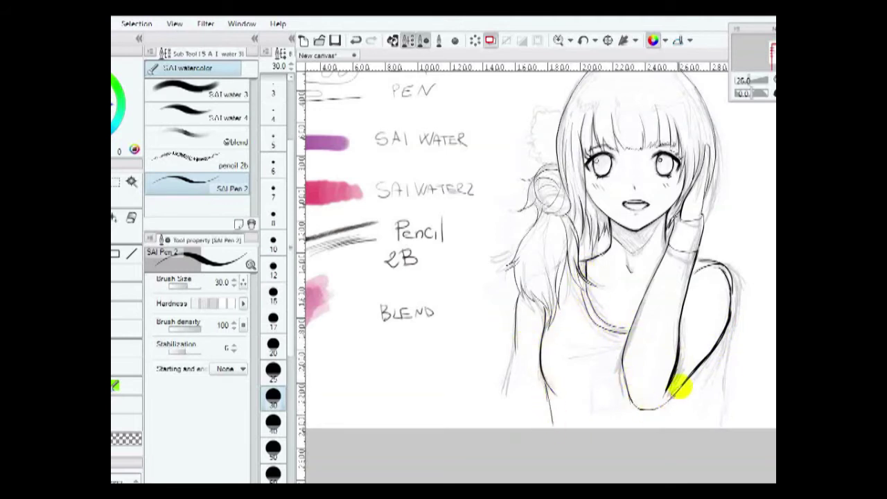
drag(721, 146, 703, 233)
drag(732, 339, 724, 416)
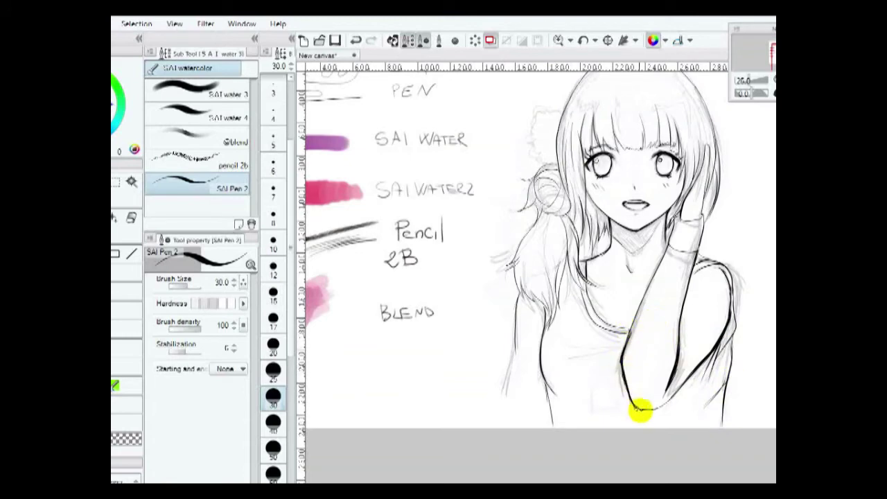
Step: Ink the top-of-head outline and scrunchie puff, then hide the pencil sketch layer
scroll(629, 307, up, 2)
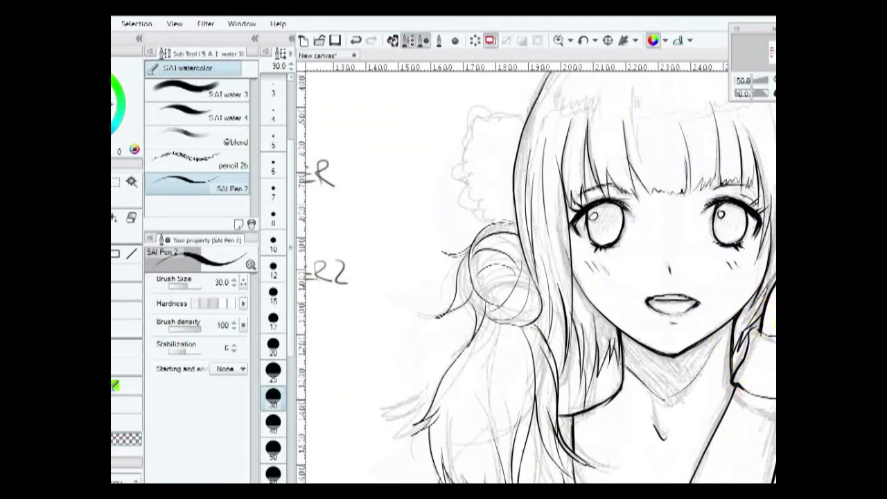
scroll(648, 188, up, 2)
mouse_move(558, 162)
mouse_down()
mouse_move(626, 93)
mouse_move(675, 93)
mouse_up()
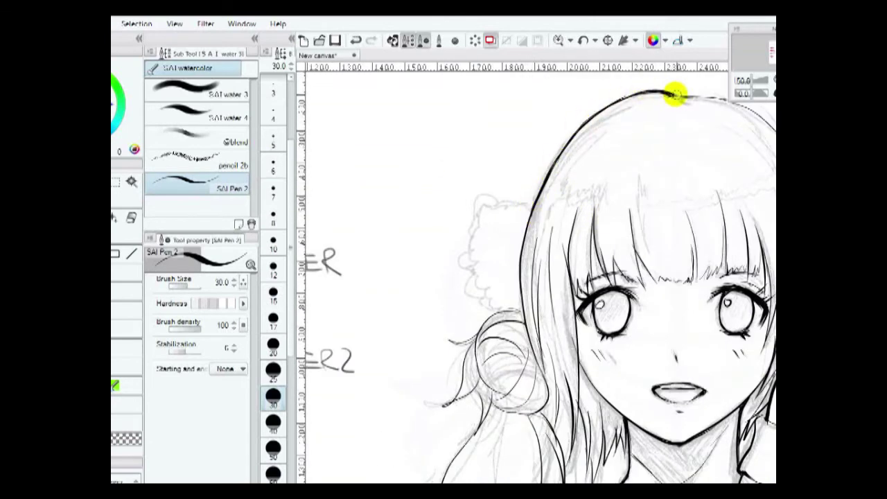
mouse_move(524, 202)
mouse_down()
mouse_move(469, 282)
mouse_move(516, 308)
mouse_up()
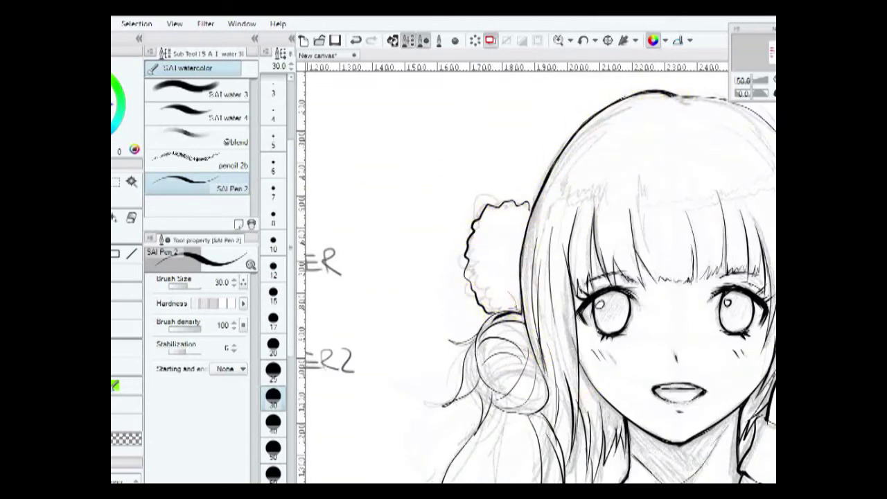
key(ctrl+minus)
key(ctrl+plus)
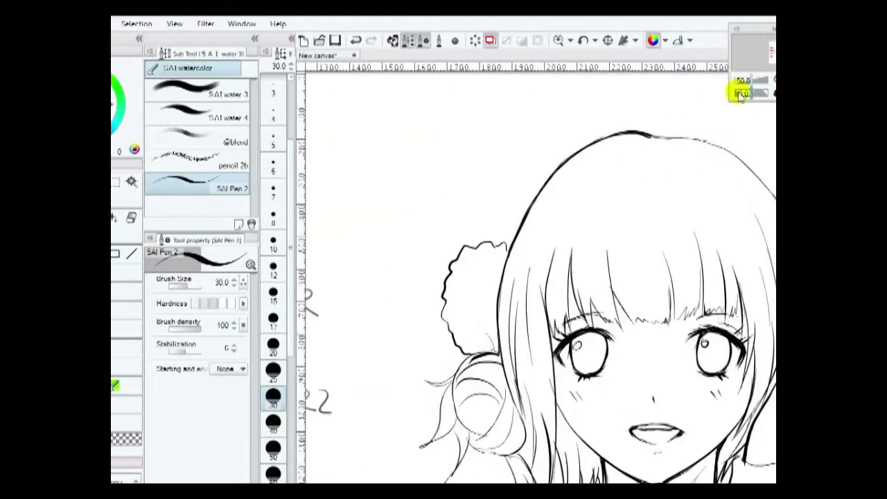
drag(651, 134, 753, 170)
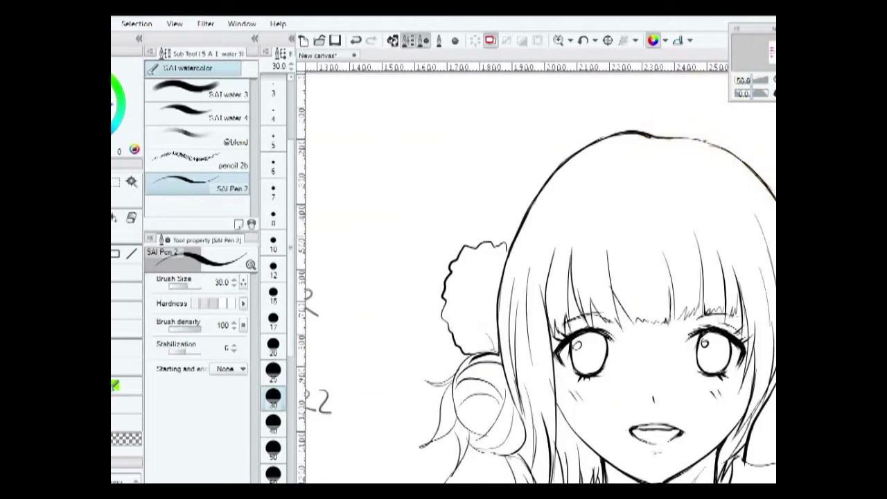
key(ctrl+minus)
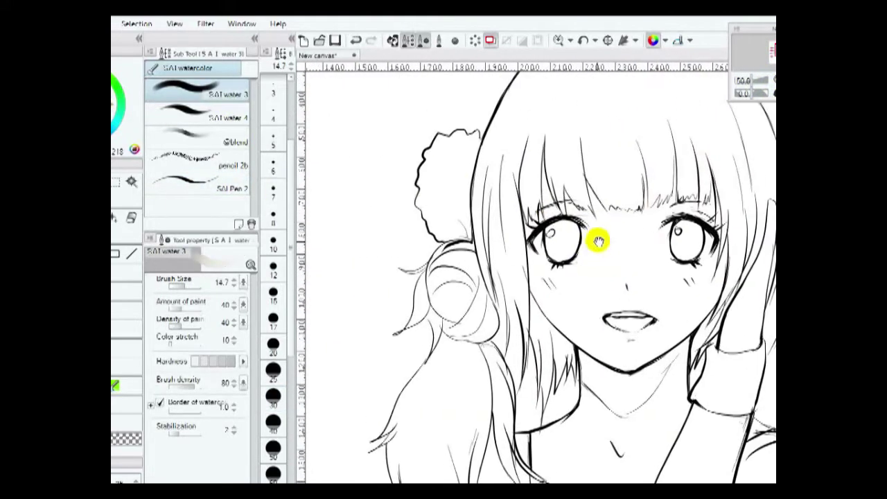
Step: Paint peach watercolour skin over the face, neck, shoulder and arm
mouse_move(645, 226)
mouse_down()
mouse_move(645, 208)
mouse_move(590, 346)
mouse_move(649, 439)
mouse_move(488, 418)
mouse_move(633, 267)
mouse_move(560, 258)
mouse_move(614, 287)
mouse_move(631, 312)
mouse_move(574, 174)
mouse_move(597, 330)
mouse_move(467, 418)
mouse_up()
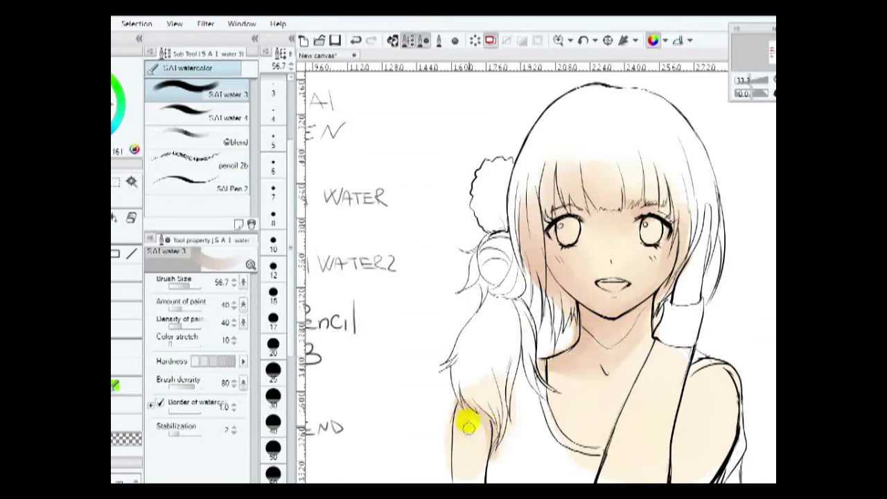
mouse_move(686, 343)
mouse_down()
mouse_move(654, 460)
mouse_move(731, 409)
mouse_up()
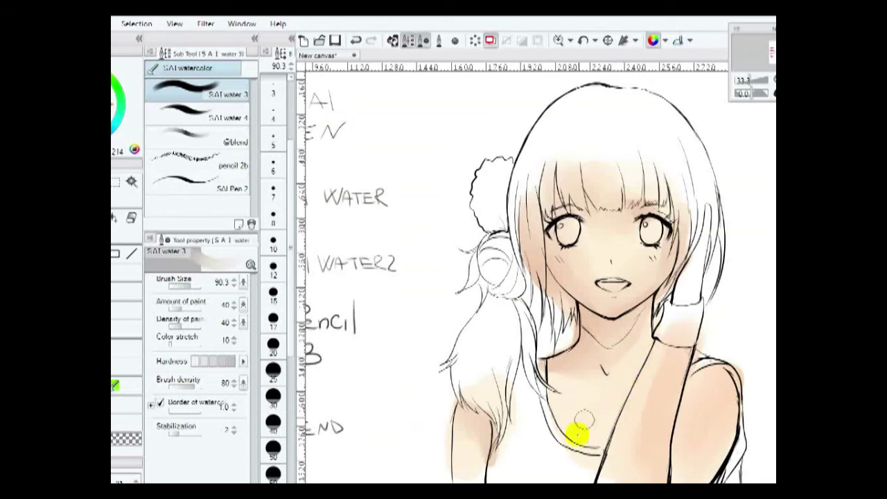
click(208, 114)
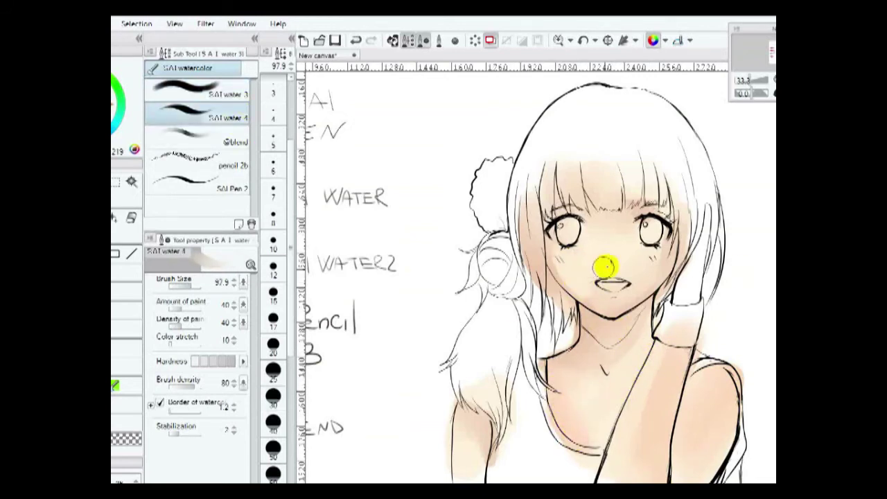
Step: Sample colours from the face and eye, then tint the inside of the mouth pink
alt+click(551, 232)
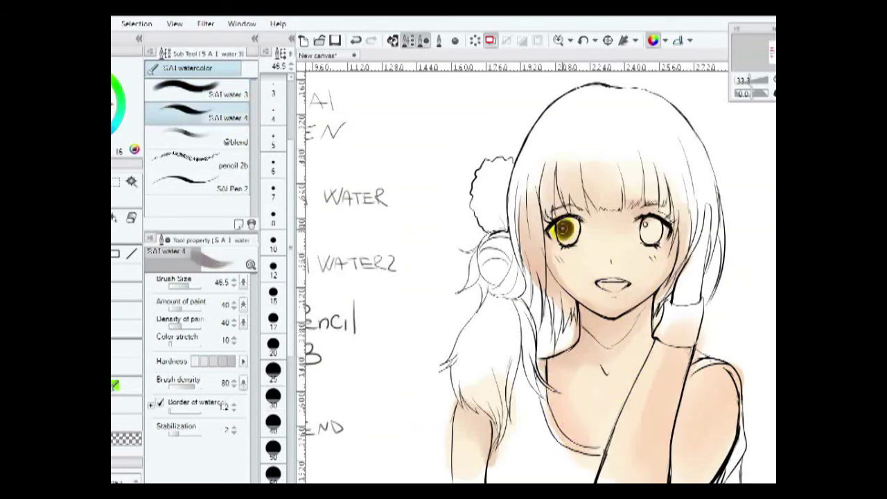
alt+click(670, 116)
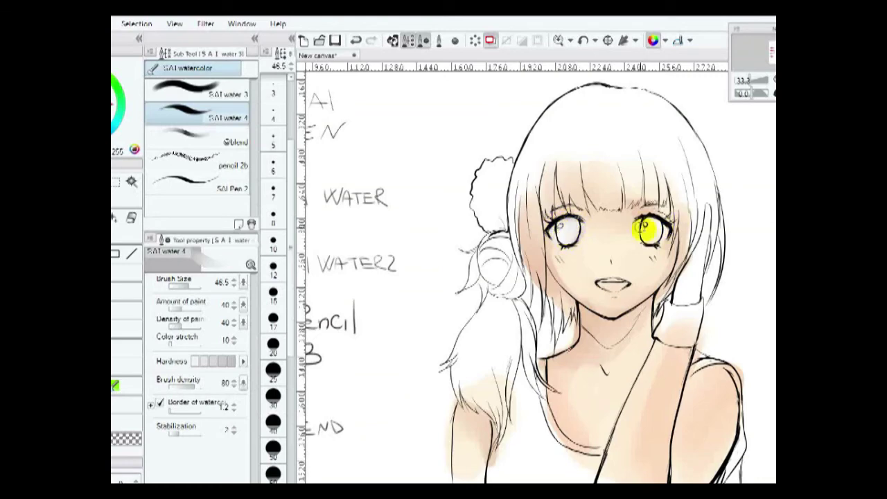
drag(602, 285, 623, 283)
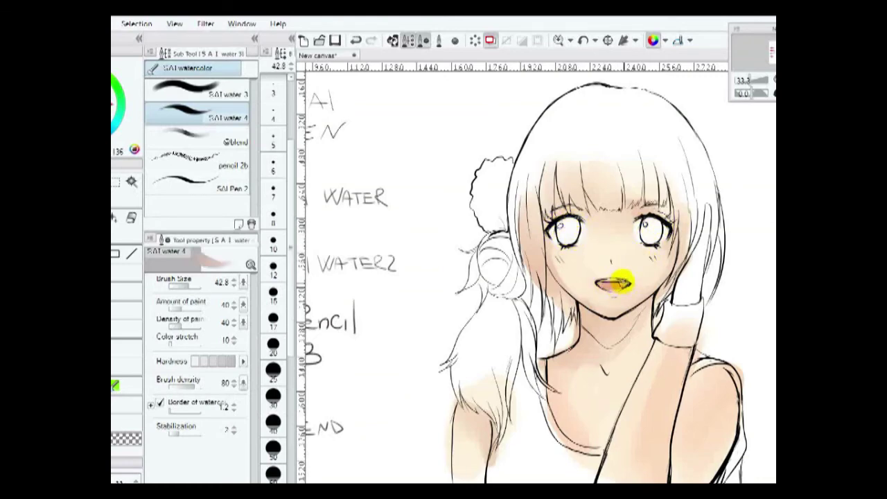
scroll(624, 283, up, 2)
click(252, 189)
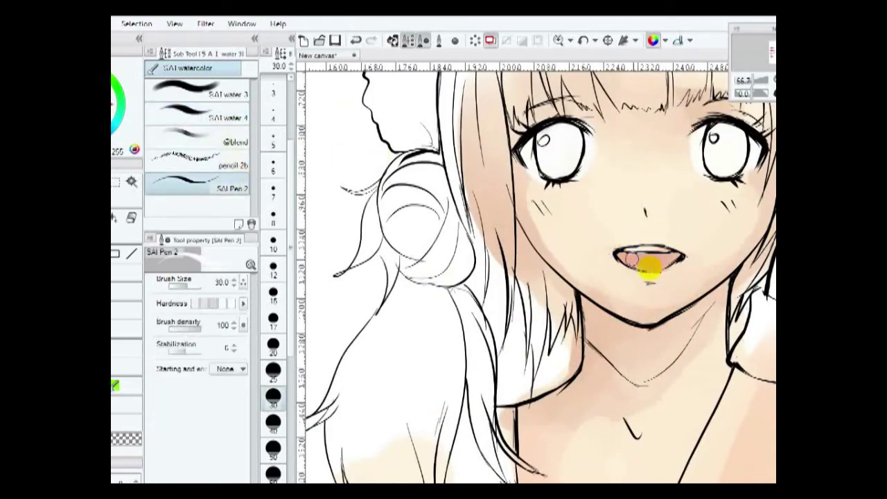
key(b)
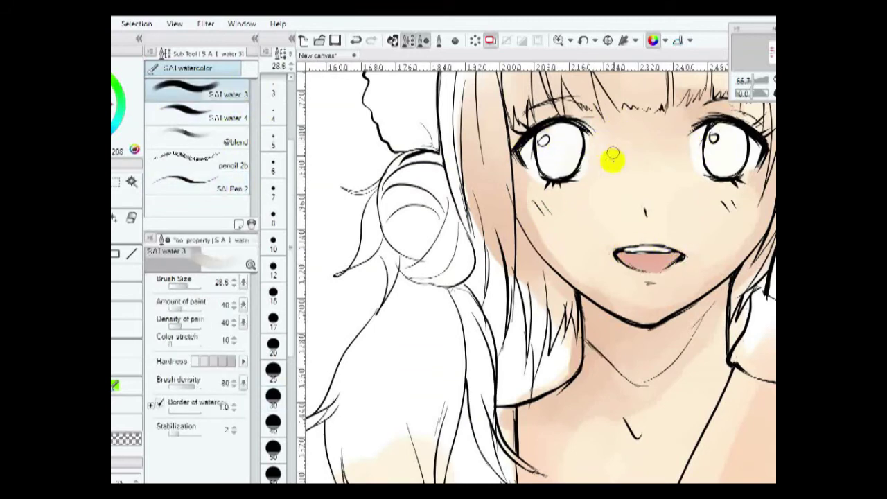
Step: Paint both irises dark reddish-brown, adding a lighter brown to their lower part
mouse_move(717, 149)
mouse_down()
mouse_move(721, 168)
mouse_move(728, 149)
mouse_move(734, 166)
mouse_up()
mouse_move(554, 139)
mouse_down()
mouse_move(562, 124)
mouse_move(544, 177)
mouse_up()
mouse_move(544, 140)
mouse_down()
mouse_move(564, 152)
mouse_move(578, 135)
mouse_up()
drag(714, 138, 719, 142)
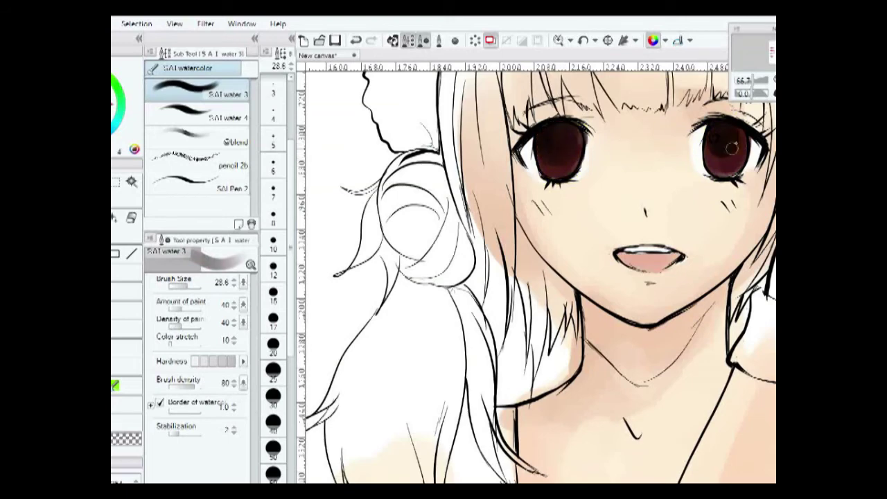
alt+click(712, 137)
drag(551, 170, 574, 158)
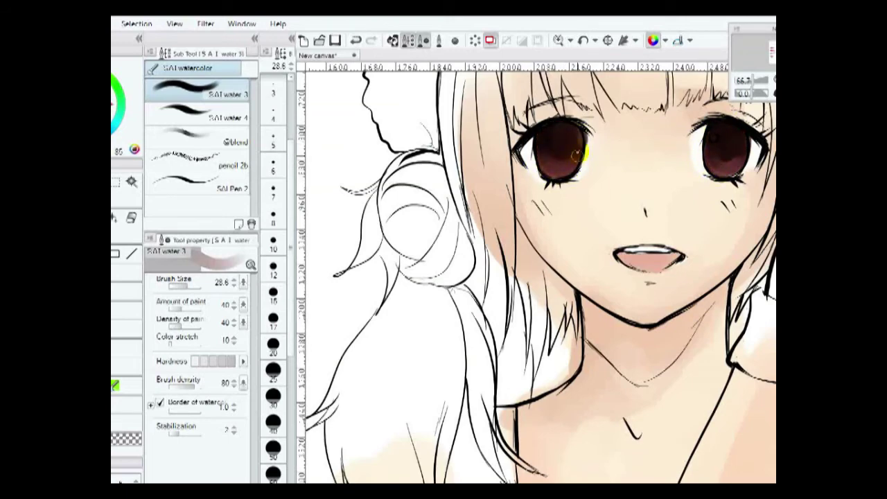
Step: Wash grey-beige watercolour shading over the hair and lower strands
scroll(556, 160, down, 2)
drag(476, 123, 391, 271)
scroll(390, 271, down, 3)
drag(526, 242, 495, 422)
scroll(511, 218, up, 2)
mouse_move(511, 218)
mouse_down()
mouse_move(504, 249)
mouse_move(525, 154)
mouse_move(624, 172)
mouse_move(660, 312)
mouse_move(637, 350)
mouse_up()
Step: Wash grey-beige over the right-side hair, the crown and the light band on the bangs
mouse_move(644, 232)
mouse_down()
mouse_move(652, 270)
mouse_move(628, 316)
mouse_up()
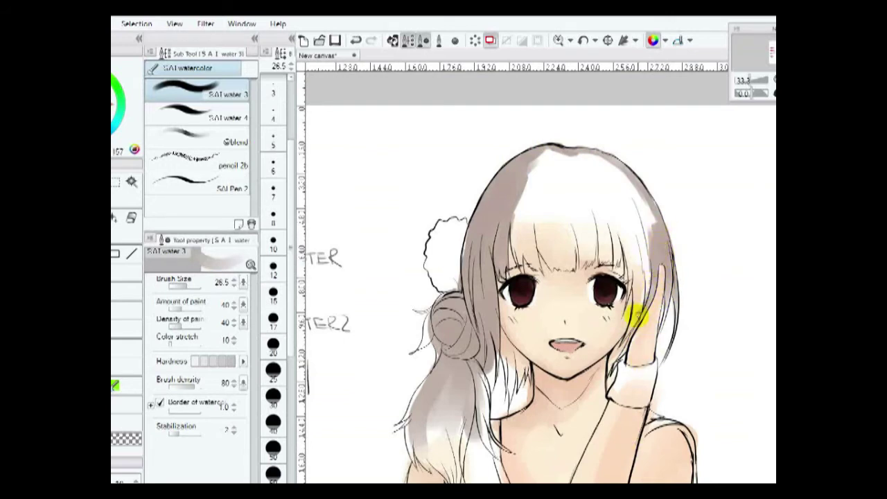
drag(624, 201, 634, 281)
click(238, 119)
mouse_move(624, 235)
mouse_down()
mouse_move(630, 190)
mouse_move(580, 222)
mouse_move(584, 182)
mouse_move(617, 251)
mouse_up()
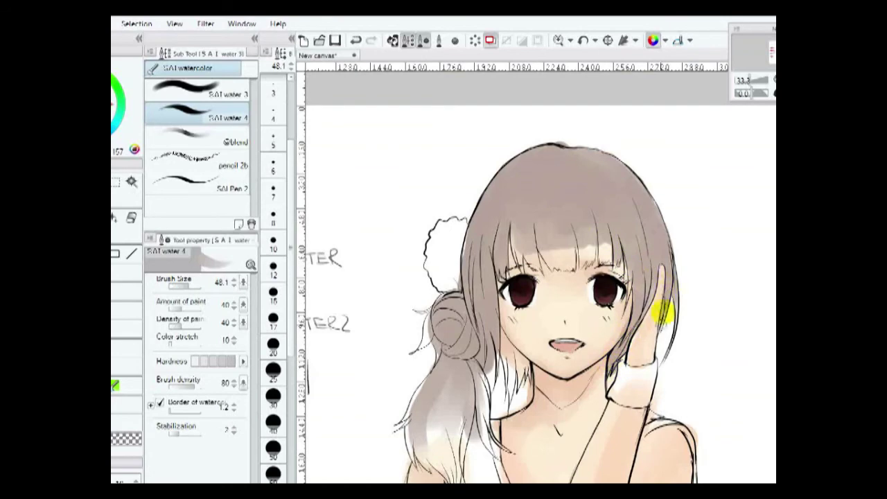
scroll(634, 264, up, 1)
mouse_move(588, 208)
mouse_down()
mouse_move(521, 204)
mouse_move(519, 148)
mouse_move(451, 174)
mouse_up()
Step: Add darker grey strands down the bangs and shade the lower ponytail with SAI Pen 2
key(p)
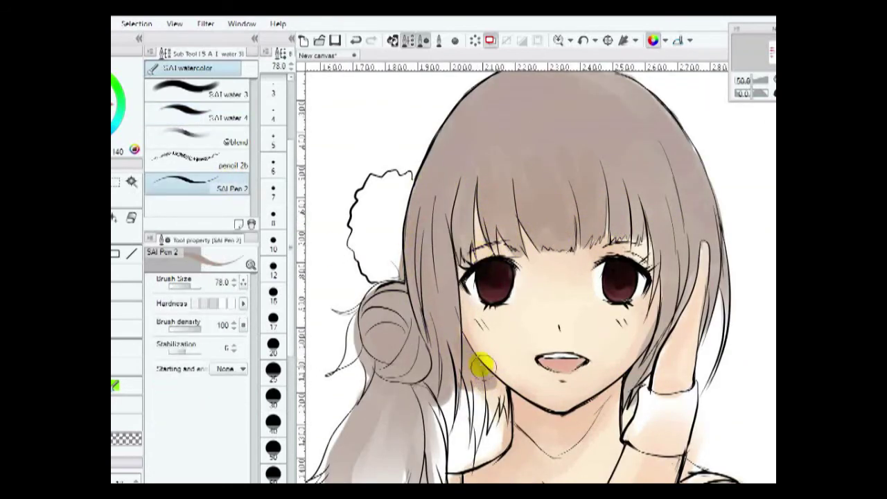
mouse_move(469, 256)
mouse_down()
mouse_move(459, 174)
mouse_move(457, 212)
mouse_move(469, 246)
mouse_up()
drag(499, 184, 510, 253)
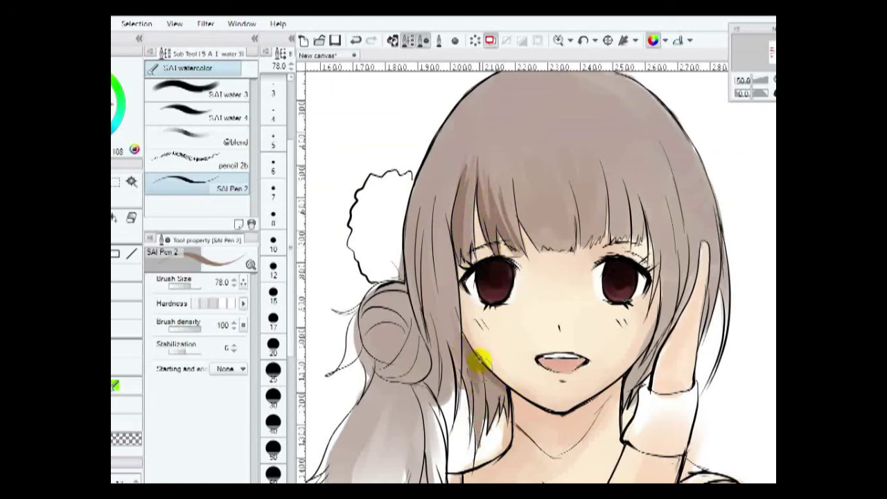
drag(451, 394, 487, 334)
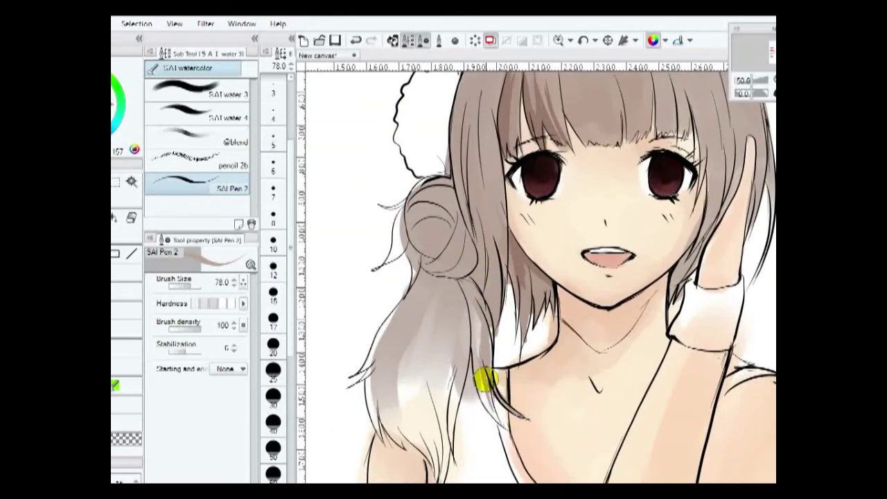
drag(422, 297, 455, 224)
mouse_move(438, 400)
mouse_down()
mouse_move(495, 460)
mouse_move(490, 422)
mouse_move(437, 351)
mouse_move(503, 297)
mouse_move(504, 455)
mouse_up()
Step: Start painting the top yellow at the shoulder
mouse_move(516, 378)
mouse_down()
mouse_move(545, 396)
mouse_move(565, 371)
mouse_up()
scroll(529, 374, down, 3)
mouse_move(506, 299)
mouse_down()
mouse_move(525, 289)
mouse_move(630, 356)
mouse_move(502, 382)
mouse_move(534, 415)
mouse_move(454, 449)
mouse_up()
Step: Fill the tank top yellow and colour the scrunchie beside the hair bun yellow
mouse_move(686, 235)
mouse_down()
mouse_move(755, 361)
mouse_move(725, 444)
mouse_up()
mouse_move(717, 396)
mouse_down()
mouse_move(580, 340)
mouse_move(712, 371)
mouse_move(639, 484)
mouse_up()
drag(388, 277, 416, 318)
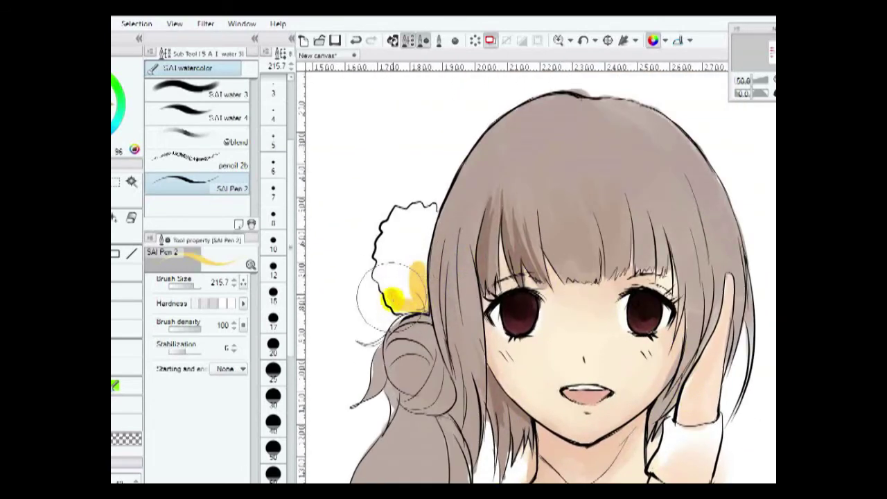
drag(416, 242, 405, 291)
click(187, 90)
drag(399, 221, 422, 232)
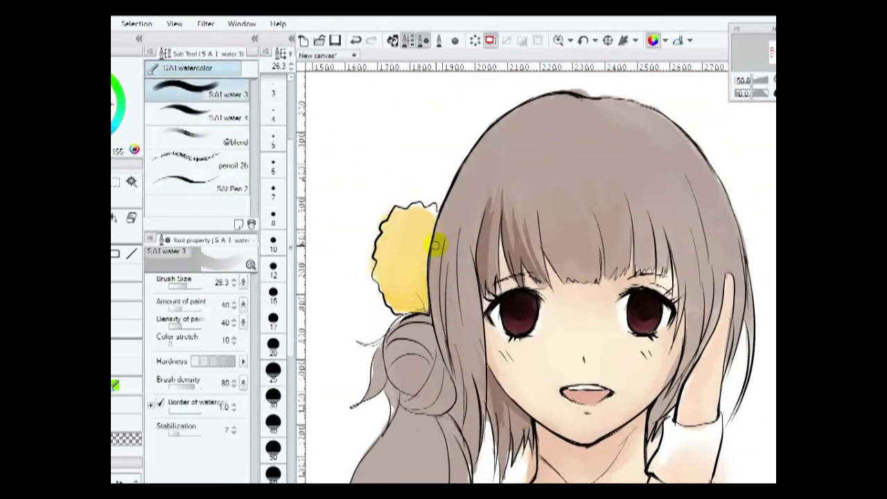
Step: Darken hair shadows on the right side, near the cheek, on the left side and above the left eye
drag(665, 208, 686, 325)
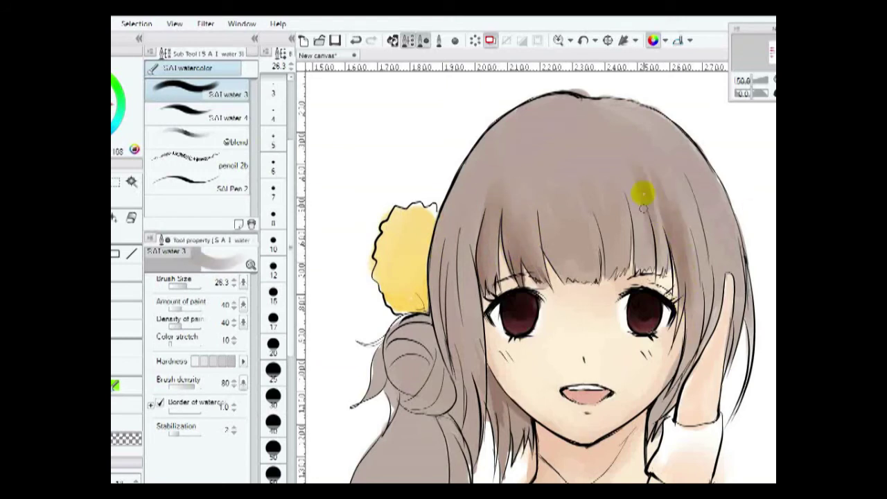
drag(644, 192, 707, 354)
drag(703, 271, 718, 380)
drag(655, 388, 666, 419)
mouse_move(713, 212)
mouse_down()
mouse_move(699, 263)
mouse_move(706, 179)
mouse_up()
drag(463, 359, 478, 185)
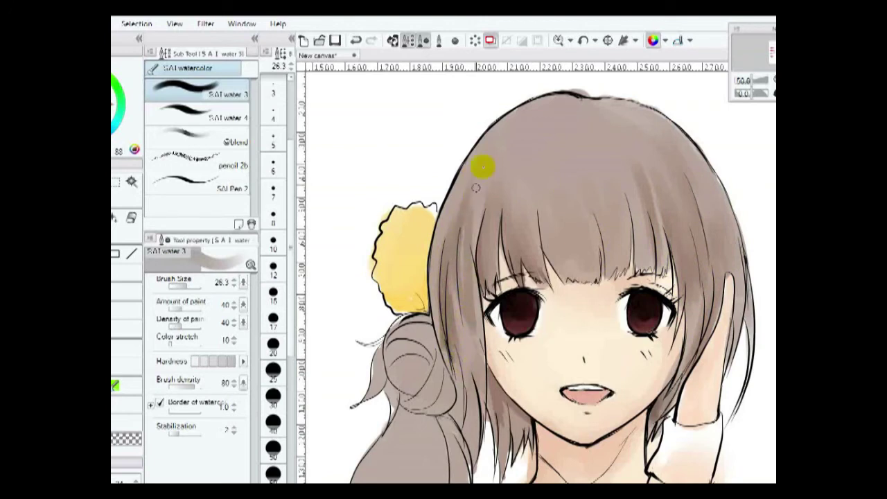
drag(544, 201, 558, 246)
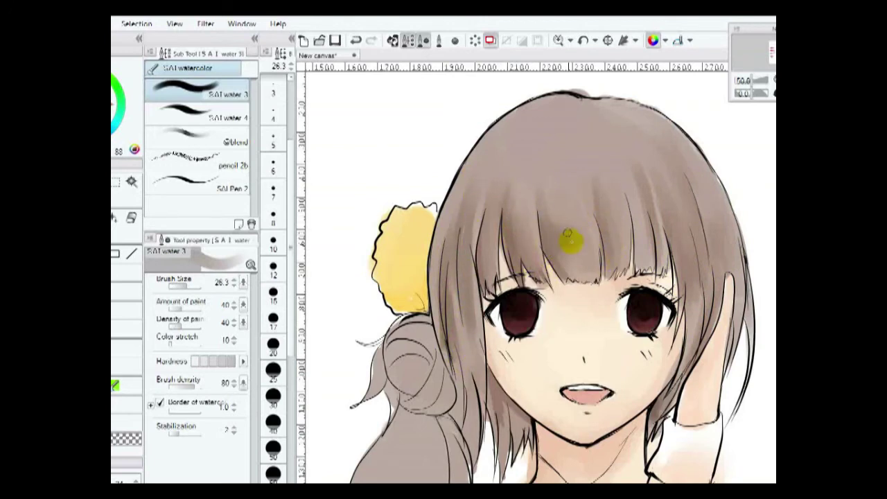
scroll(610, 312, down, 1)
Step: Repaint the ponytail's yellow tint grey with a larger SAI water 3 brush and darken it below the bun
drag(655, 309, 597, 358)
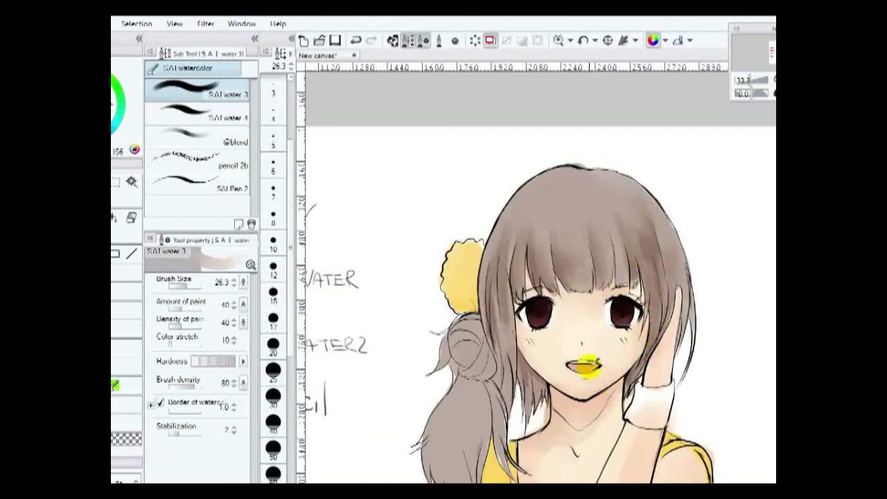
mouse_move(362, 244)
mouse_down()
mouse_move(533, 383)
mouse_move(504, 347)
mouse_move(475, 373)
mouse_move(468, 326)
mouse_move(485, 301)
mouse_up()
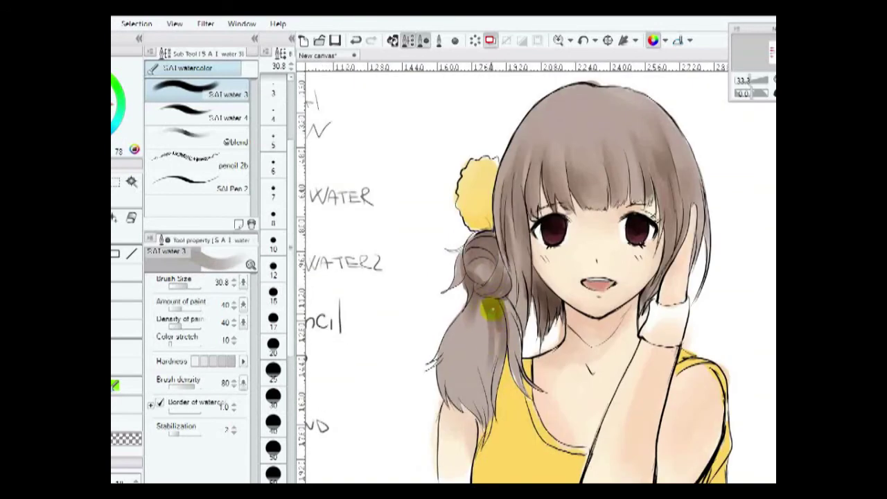
mouse_move(485, 416)
mouse_down()
mouse_move(441, 330)
mouse_move(488, 246)
mouse_up()
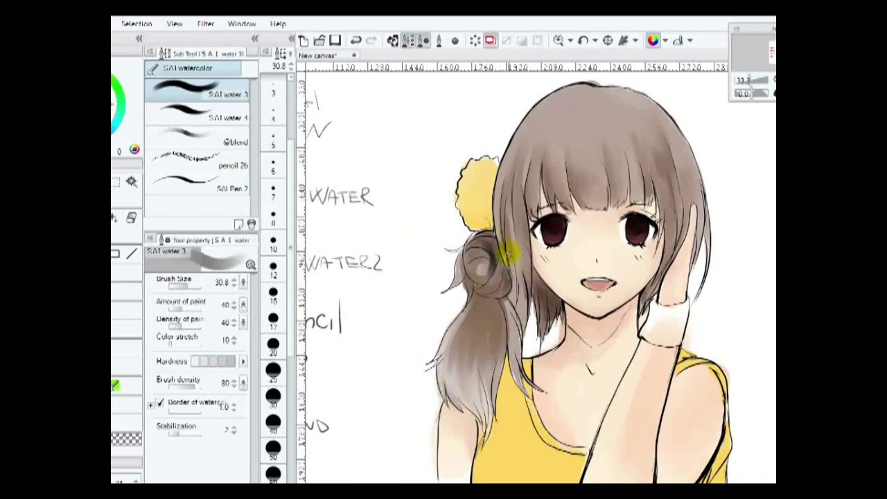
drag(492, 321, 476, 331)
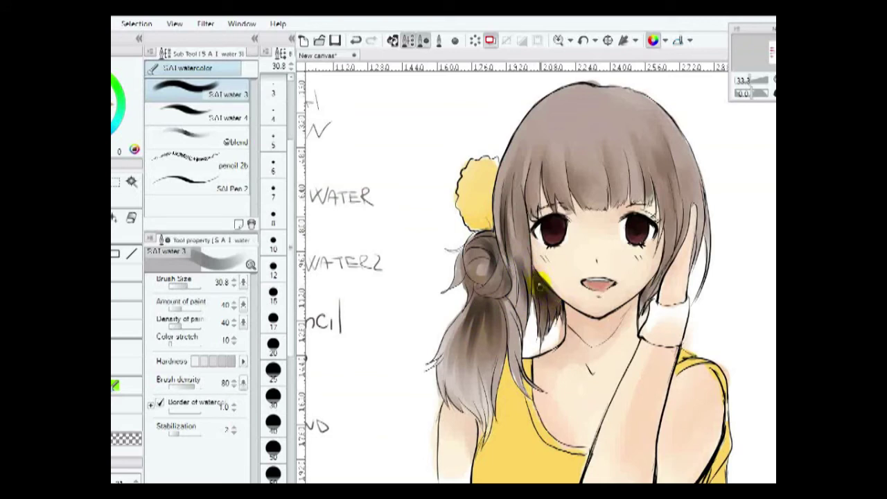
alt+click(353, 220)
Step: Add light highlights along the left edge, across the top and on the right side of the hair
key(p)
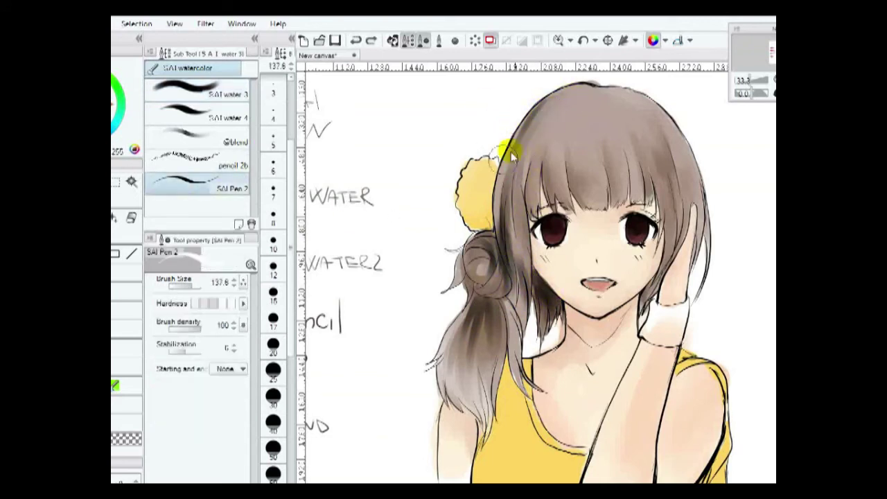
drag(500, 223, 524, 125)
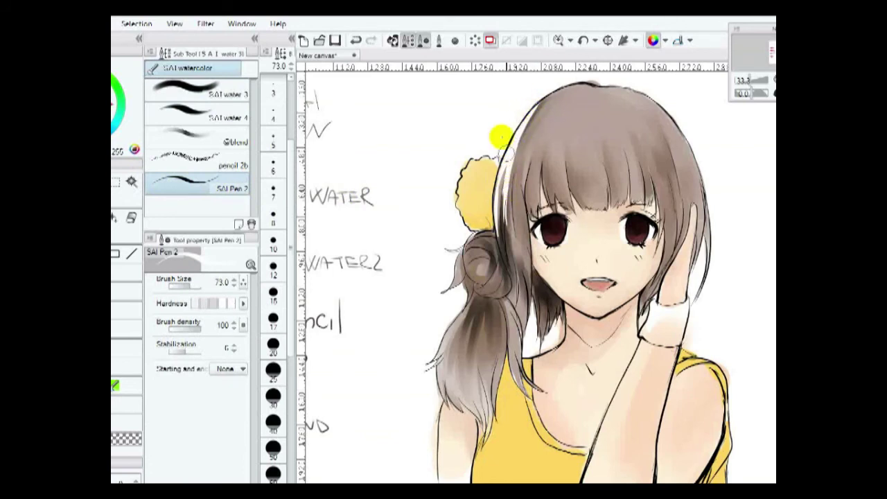
drag(536, 165, 554, 168)
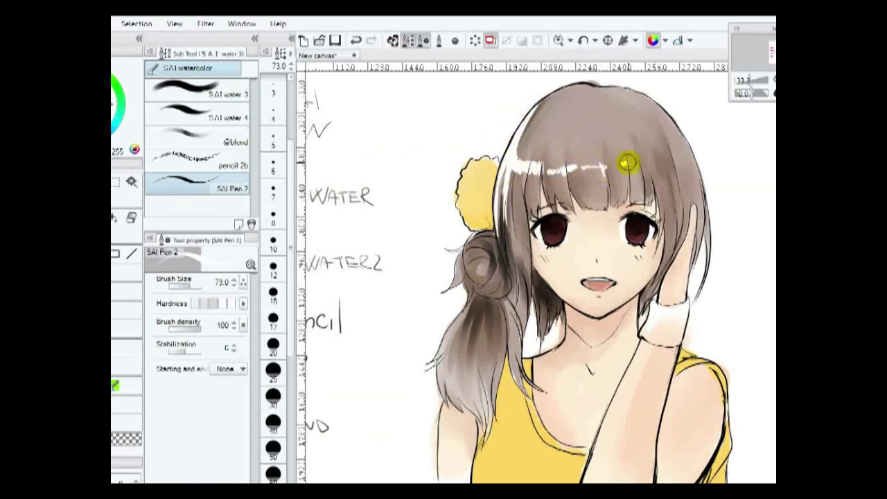
drag(683, 144, 672, 162)
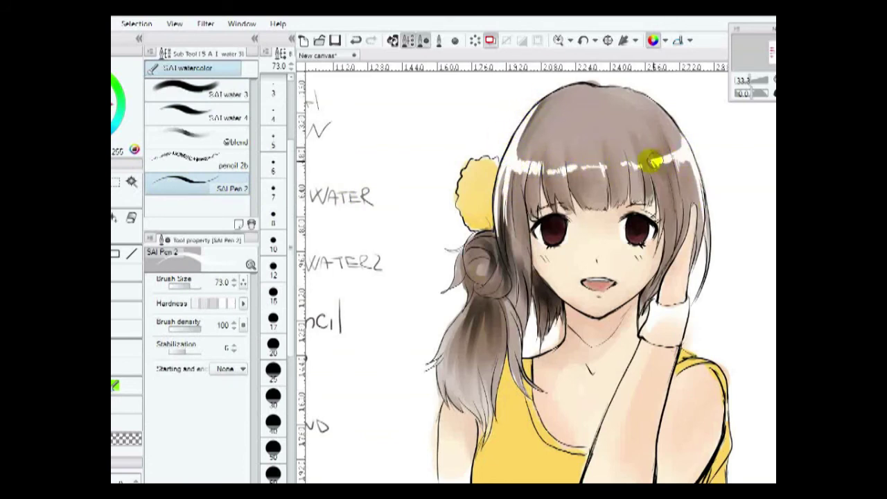
alt+click(538, 162)
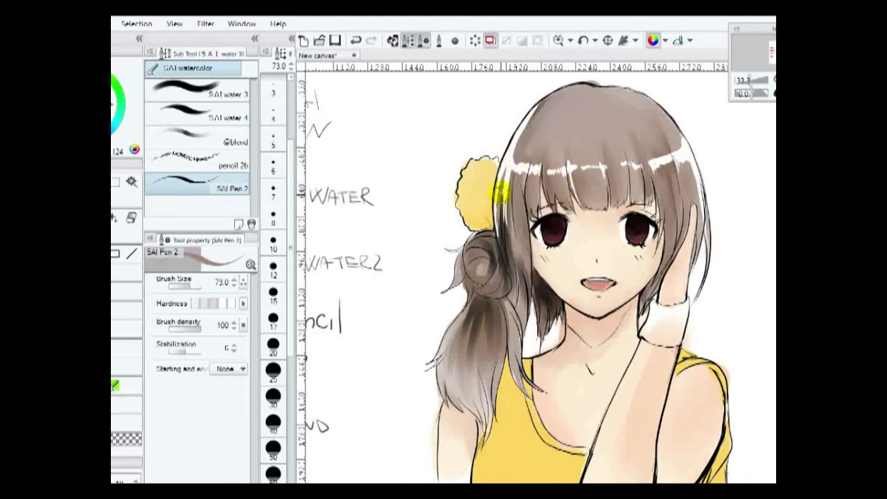
alt+click(504, 158)
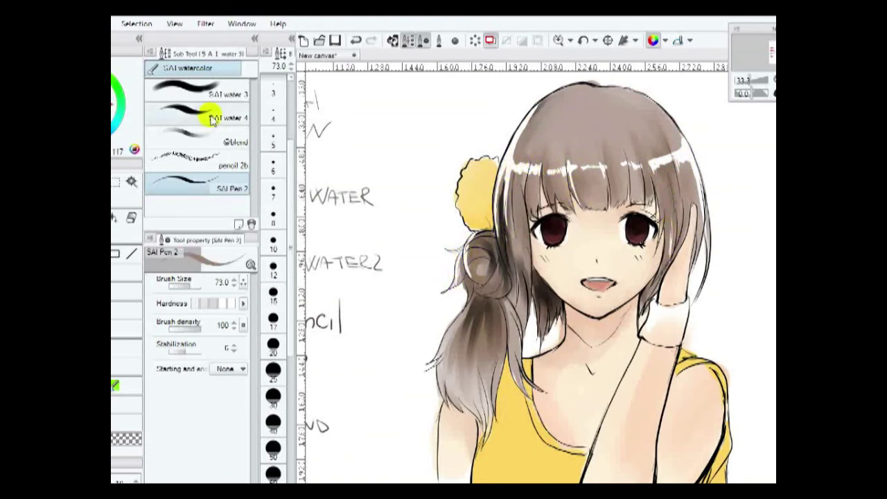
Step: Enlarge the SAI water 3 brush, sample darker and lighter hair tones, then cycle through SAI Pen 2 to the vector eraser
click(194, 90)
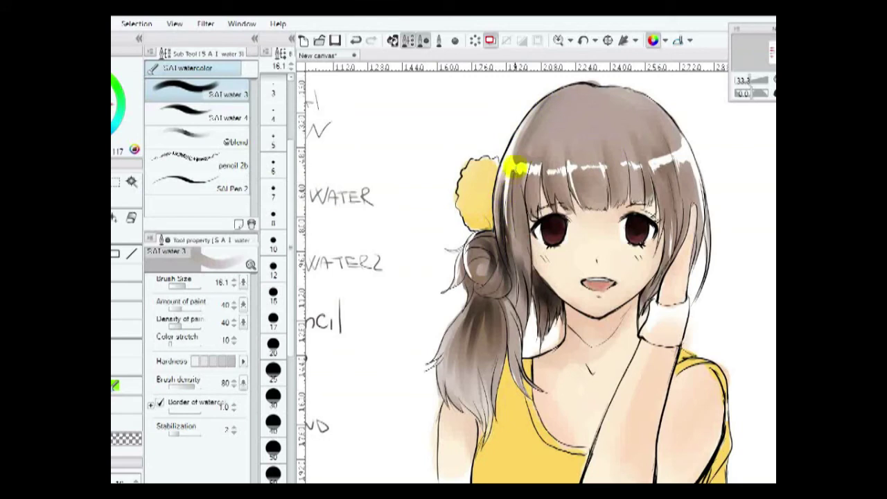
drag(583, 212, 655, 177)
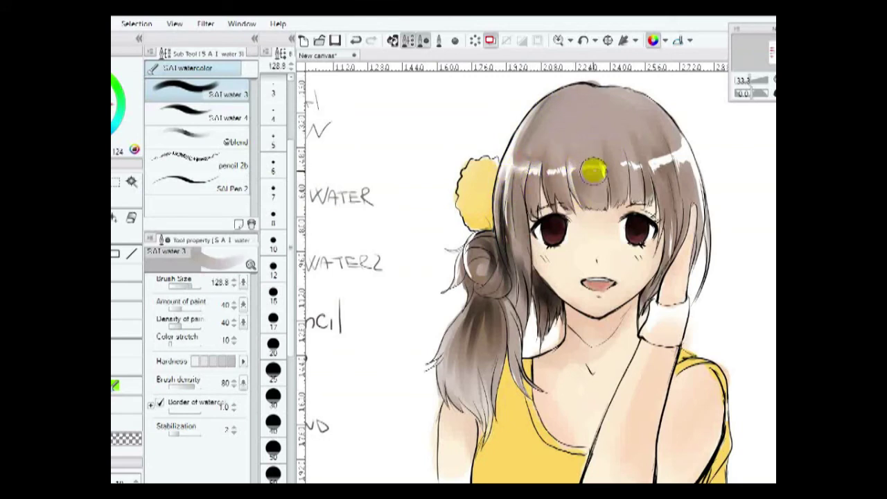
alt+click(687, 168)
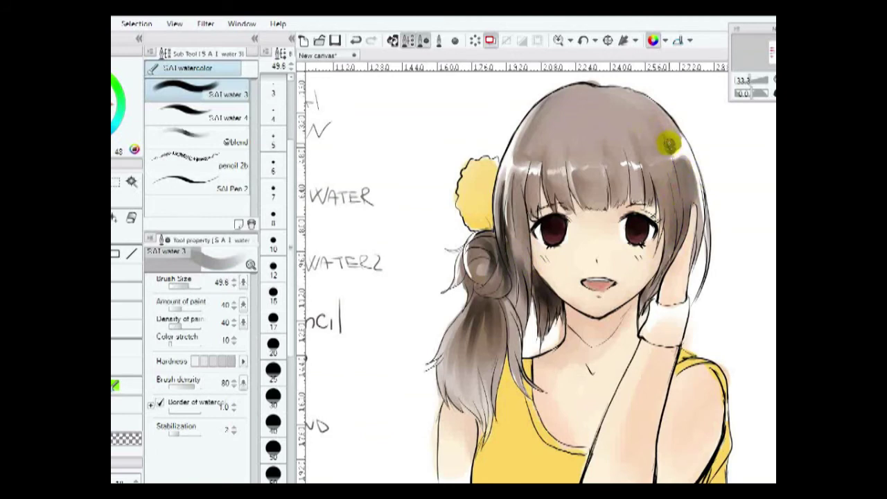
alt+click(654, 108)
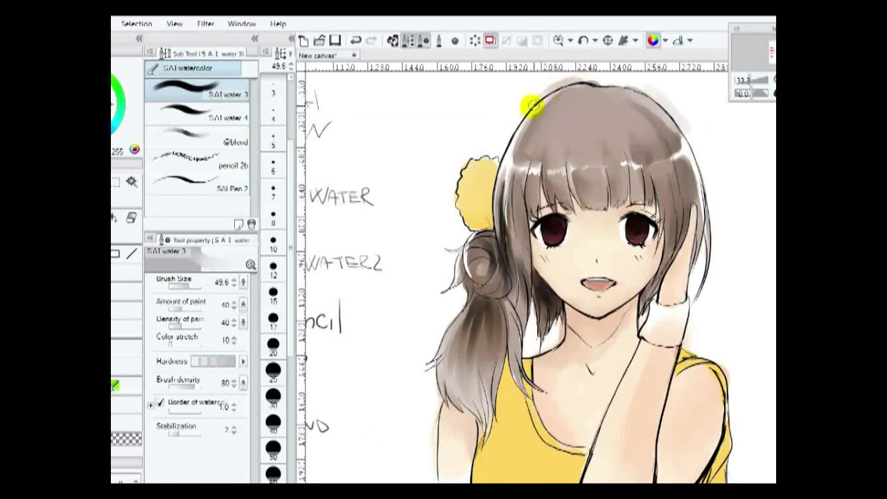
click(208, 182)
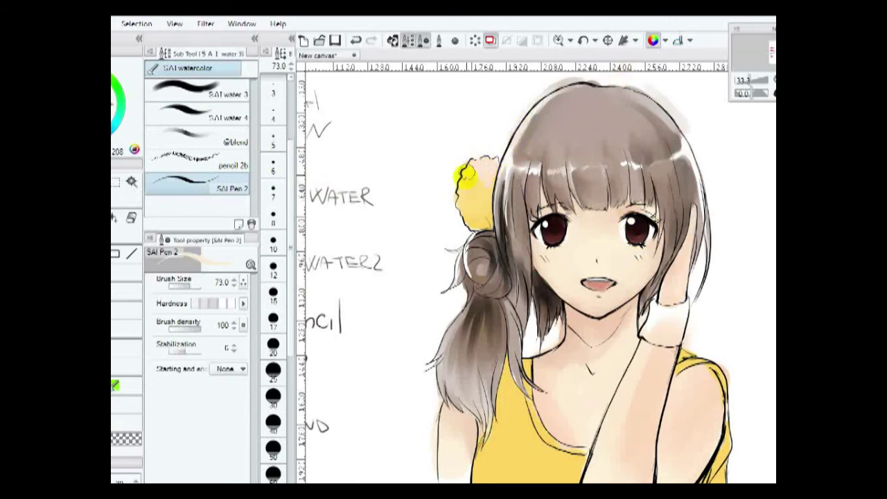
alt+click(476, 194)
key(b)
click(129, 221)
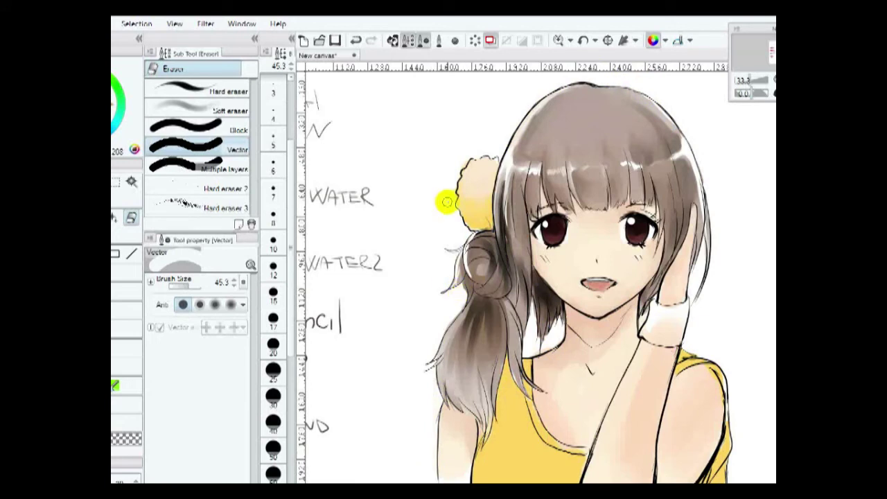
Step: Paint a pink wristband on the raised wrist and shade the arm, shoulder and fingers pink
key(b)
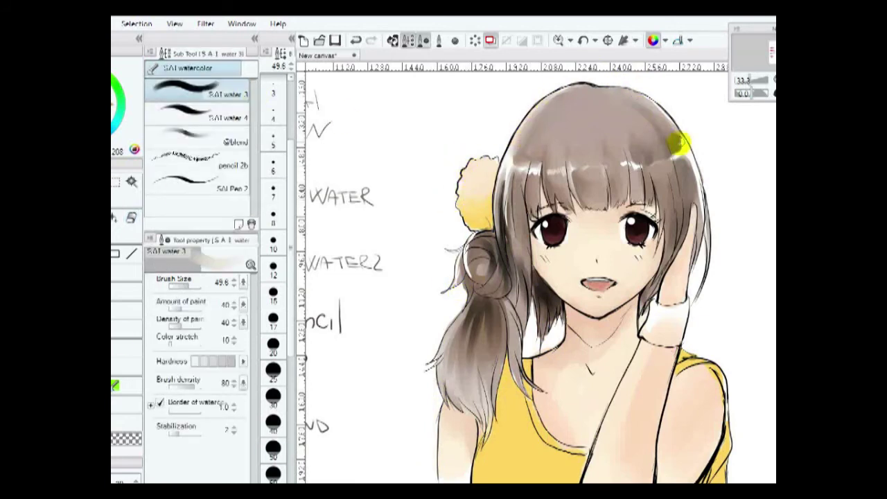
mouse_move(645, 312)
mouse_down()
mouse_move(682, 343)
mouse_move(687, 312)
mouse_move(669, 329)
mouse_move(631, 472)
mouse_up()
alt+click(654, 372)
drag(648, 361, 672, 416)
drag(686, 371, 701, 413)
mouse_move(666, 308)
mouse_down()
mouse_move(664, 285)
mouse_move(681, 265)
mouse_up()
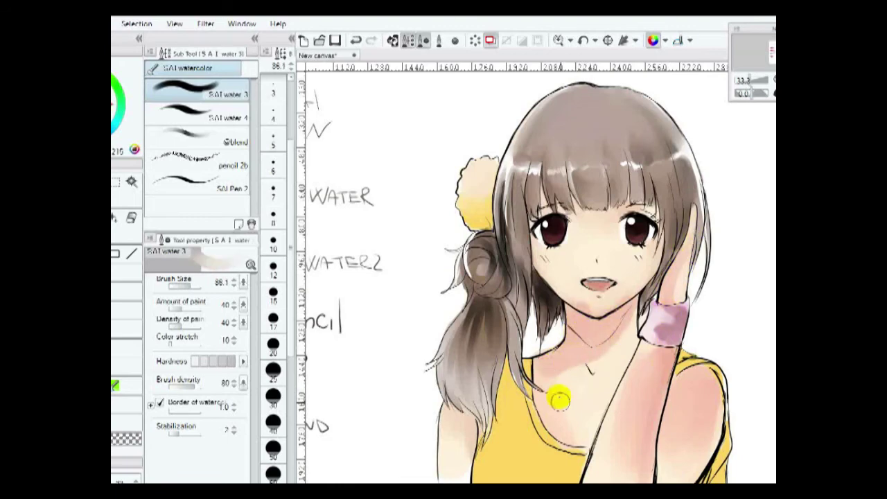
Step: Add more pink shading to the arm and shoulder, then wash yellow over the lower shirt
alt+click(572, 359)
key(bracketright)
key(bracketleft)
scroll(571, 359, down, 3)
mouse_move(662, 360)
mouse_down()
mouse_move(629, 446)
mouse_move(669, 368)
mouse_move(718, 330)
mouse_up()
key(bracketright)
mouse_move(495, 389)
mouse_down()
mouse_move(521, 358)
mouse_move(547, 422)
mouse_move(506, 425)
mouse_move(730, 416)
mouse_up()
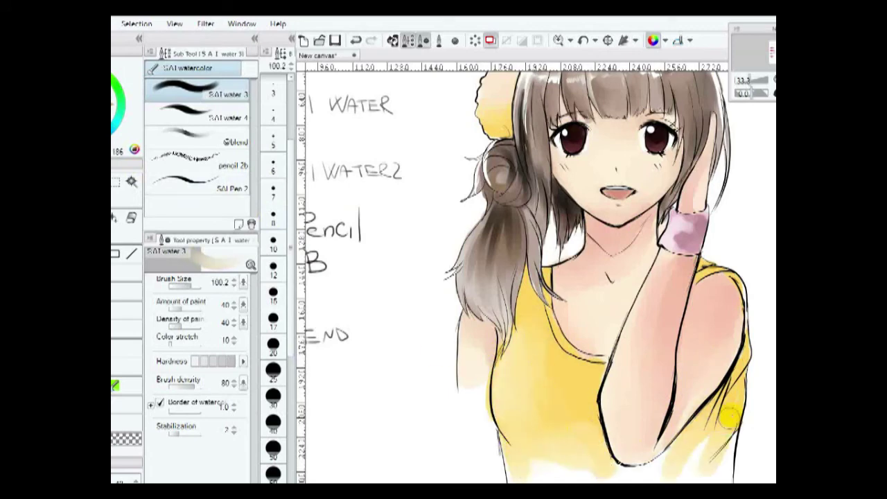
scroll(575, 367, up, 3)
Step: Cover the yellow blotch beside the eye with skin tone using a small SAI water 4 brush
key(bracketleft)
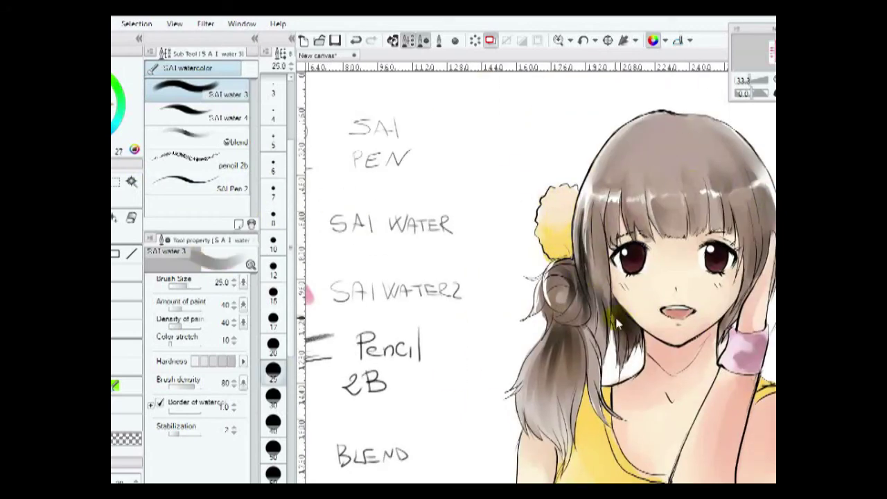
key(period)
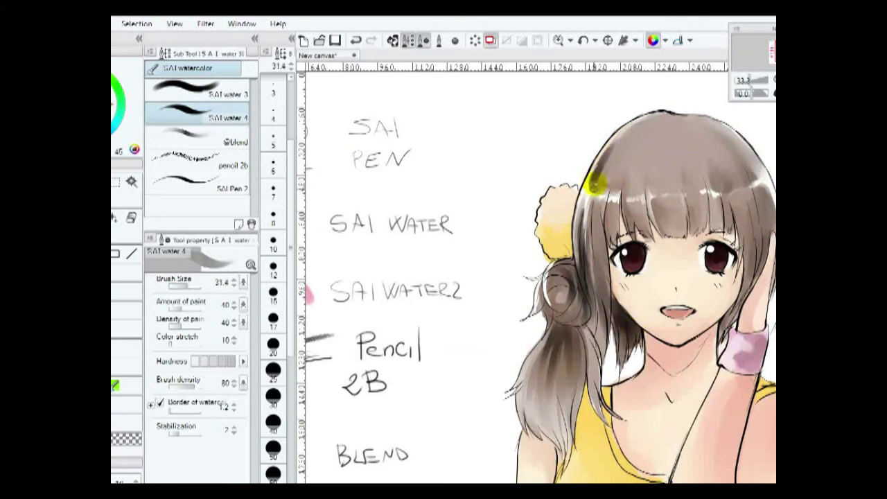
alt+click(604, 281)
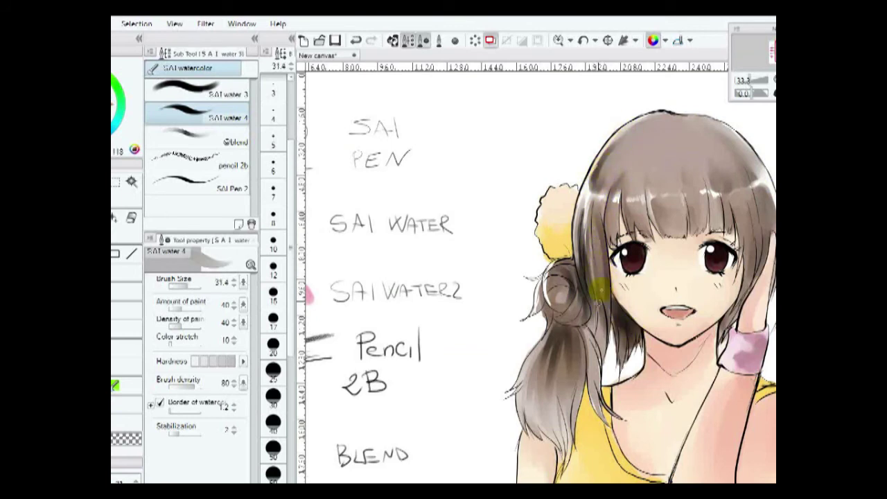
alt+click(632, 211)
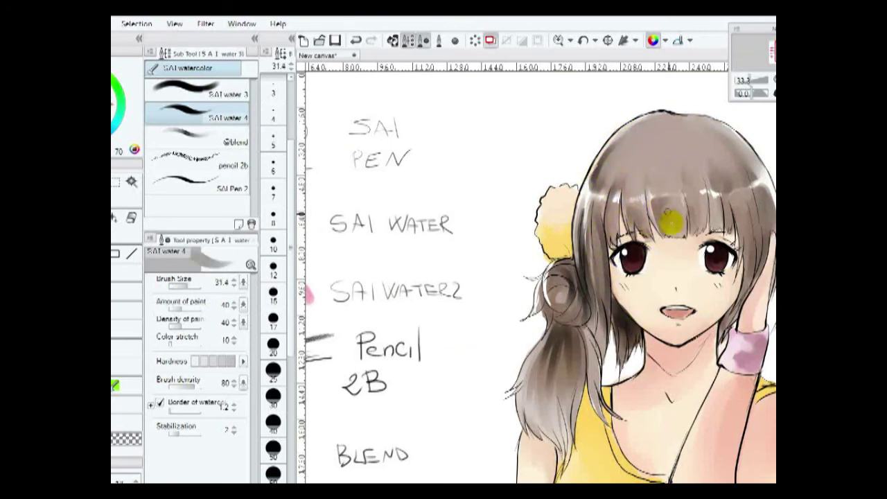
alt+click(730, 284)
drag(735, 256, 747, 273)
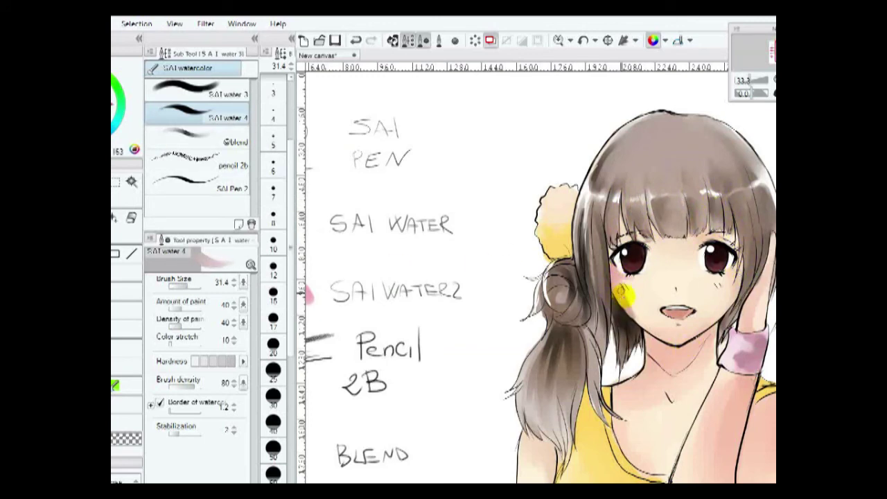
Step: Repaint the eyes with a larger SAI water 3 brush and darken the neck shadow under the chin
key(b)
alt+click(636, 308)
drag(718, 291, 675, 279)
drag(628, 262, 718, 267)
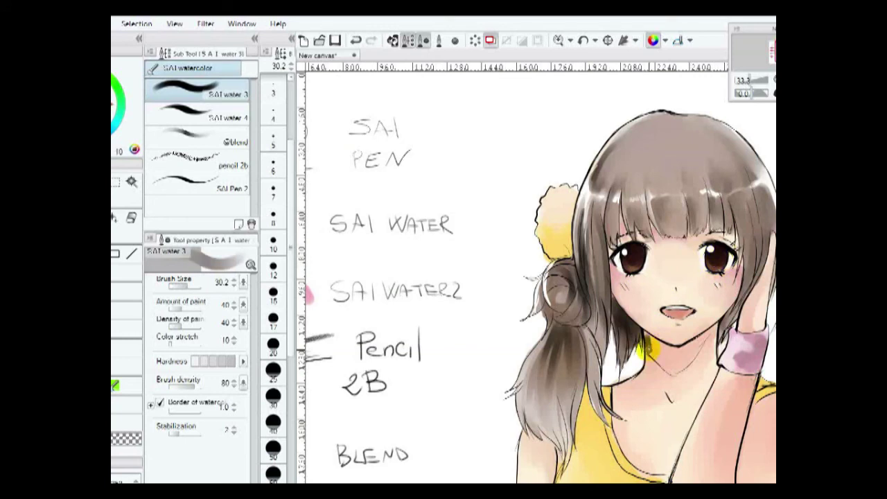
drag(655, 353, 688, 350)
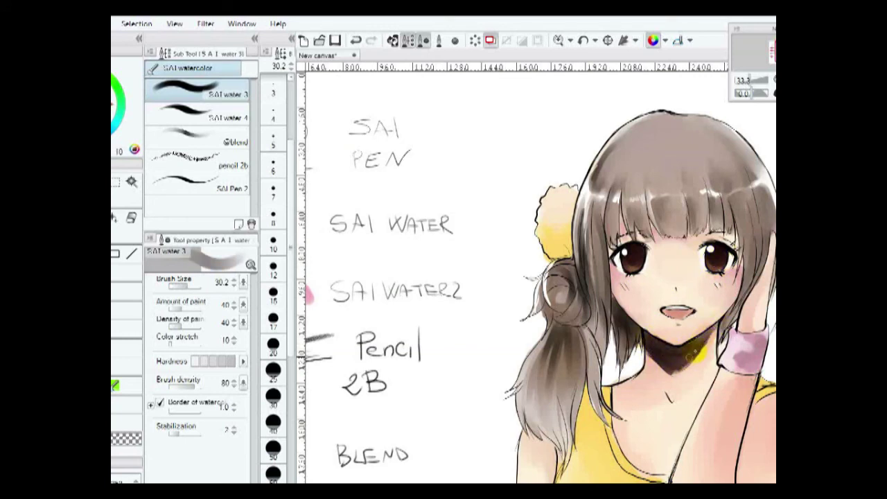
drag(643, 327, 644, 317)
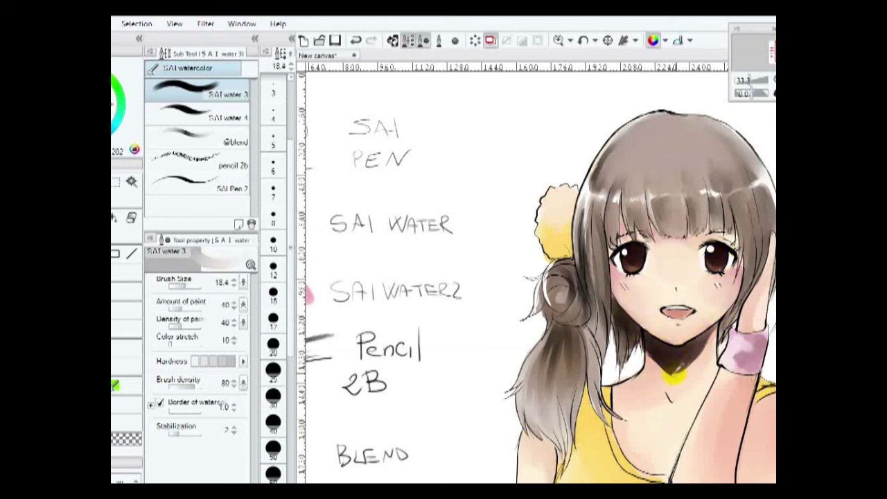
drag(638, 350, 658, 361)
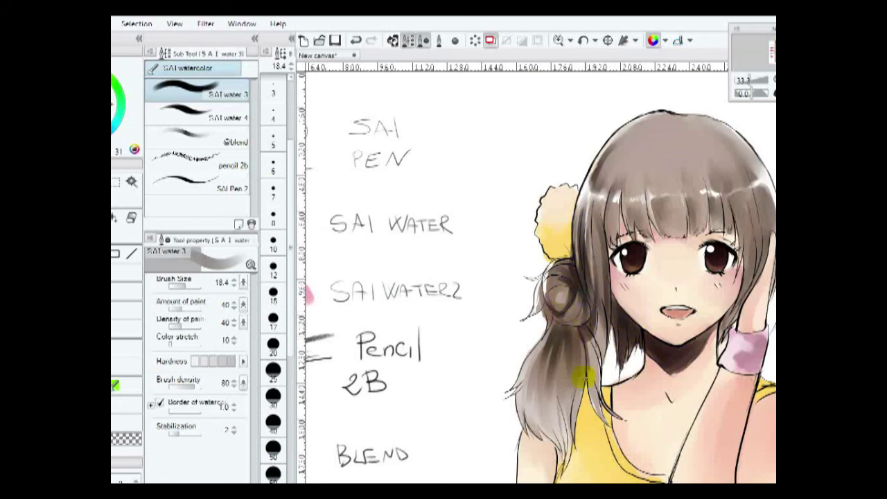
Step: Touch up the wrist shading and add a darker hair stroke, then zoom out to the whole illustration
drag(711, 330, 718, 341)
drag(725, 305, 730, 346)
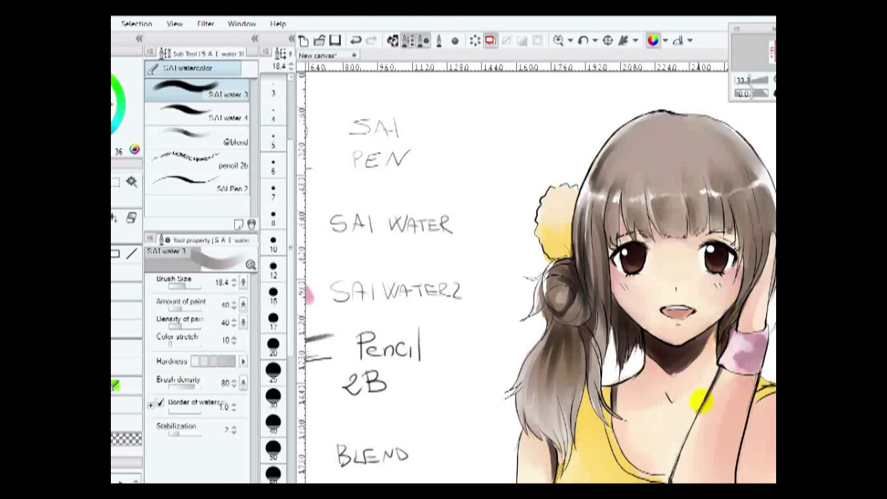
drag(675, 177, 675, 173)
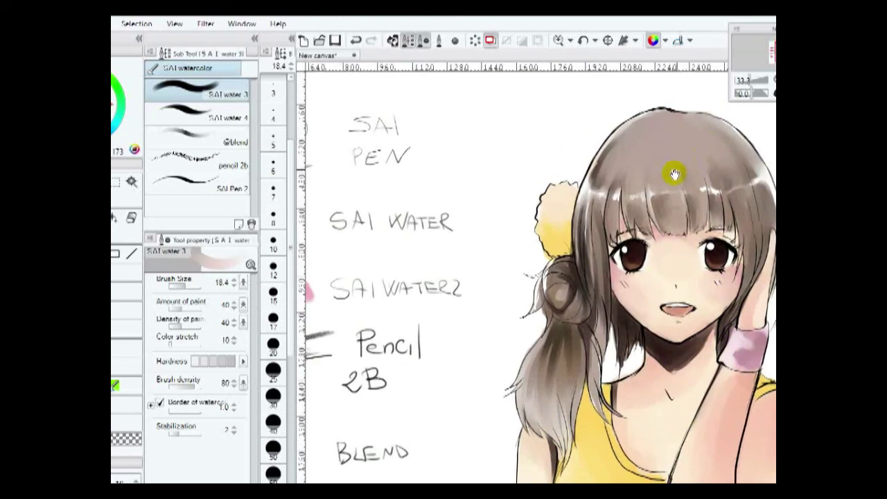
drag(728, 190, 739, 160)
alt+click(712, 246)
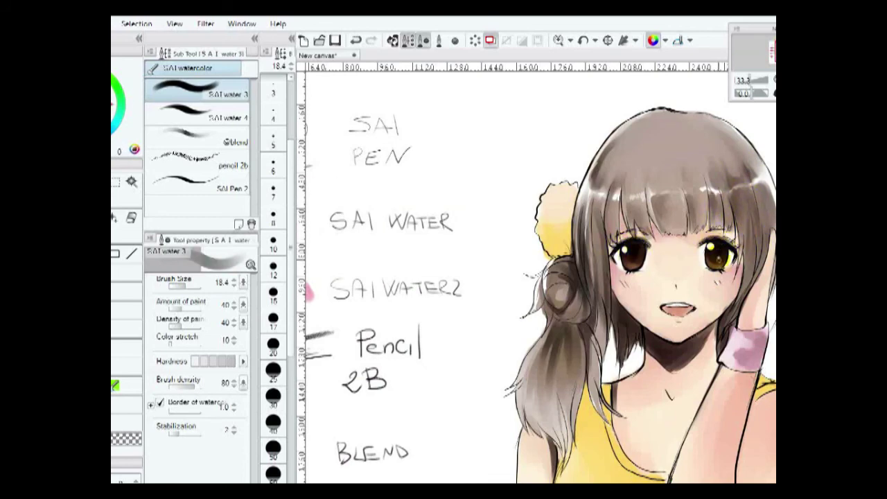
click(744, 79)
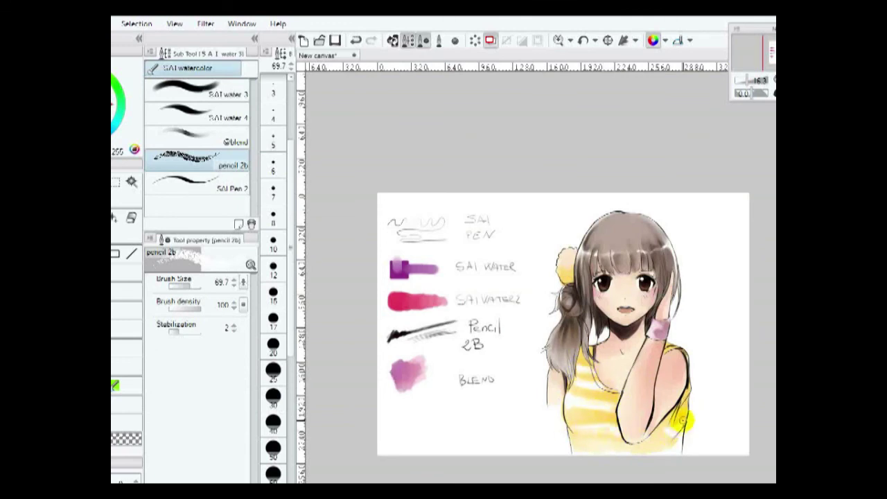
Step: Cycle through the watercolour, blend, eraser and SAI Pen 2 sub tools
key(b)
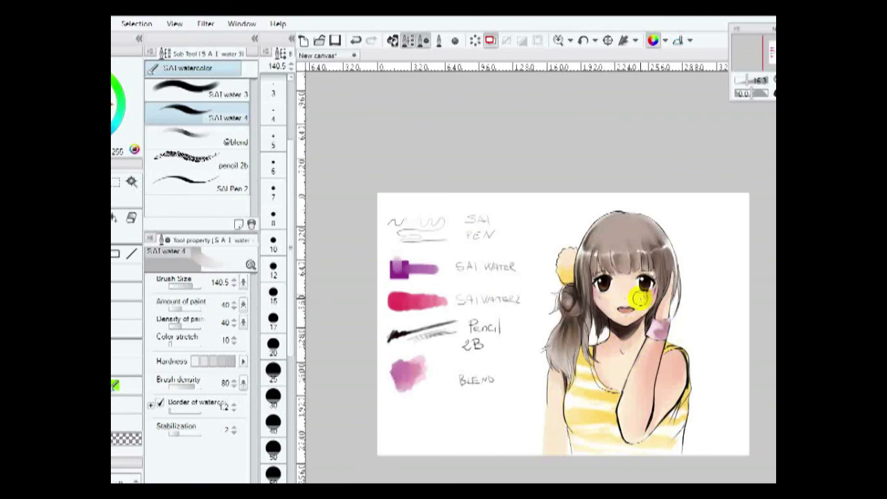
key(j)
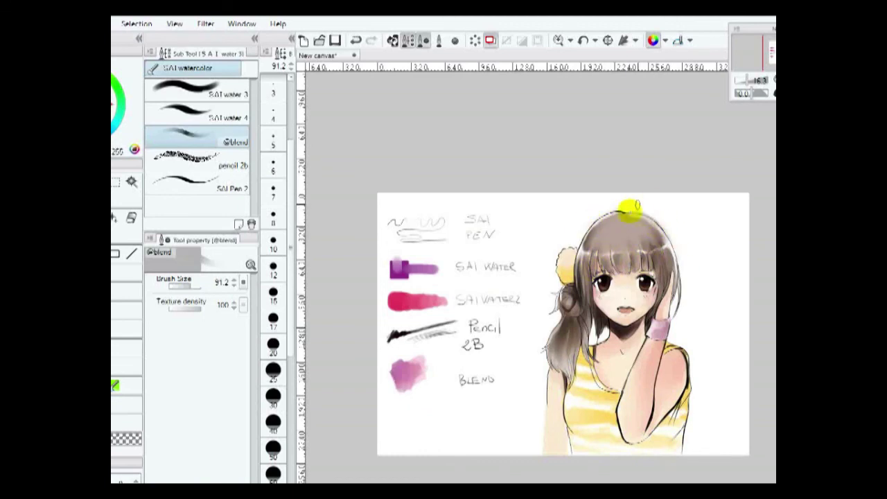
key(e)
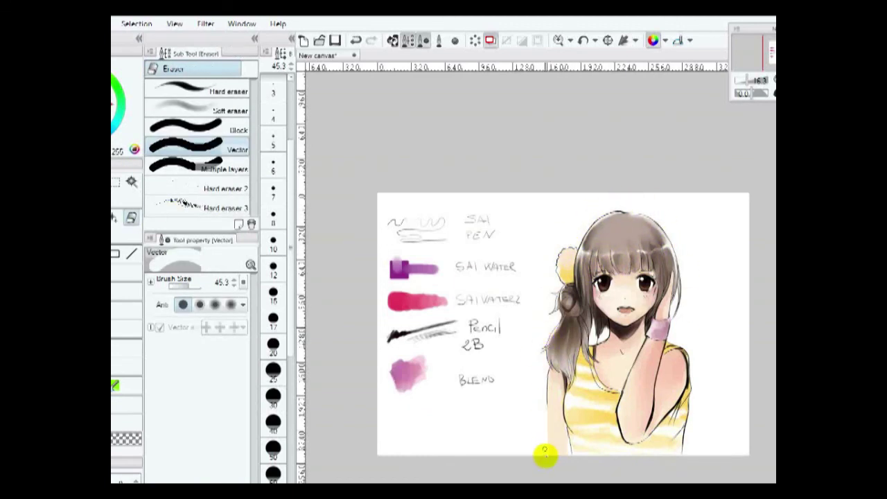
click(113, 408)
key(j)
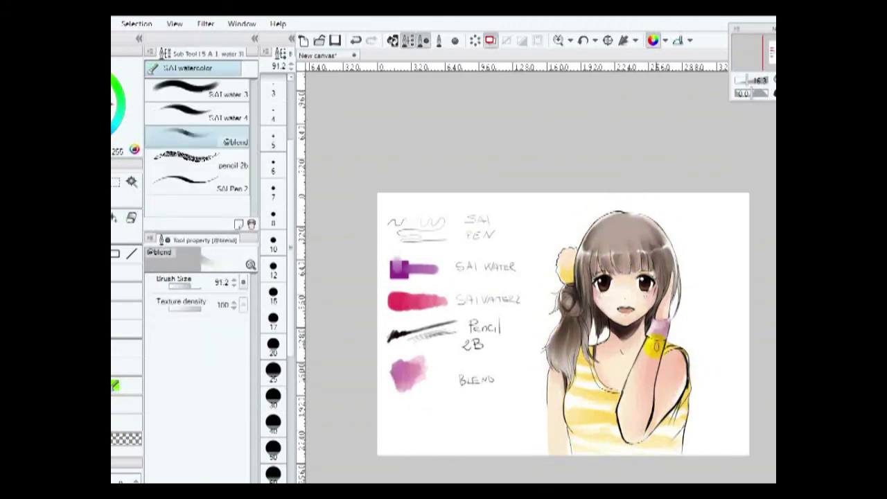
key(p)
key(j)
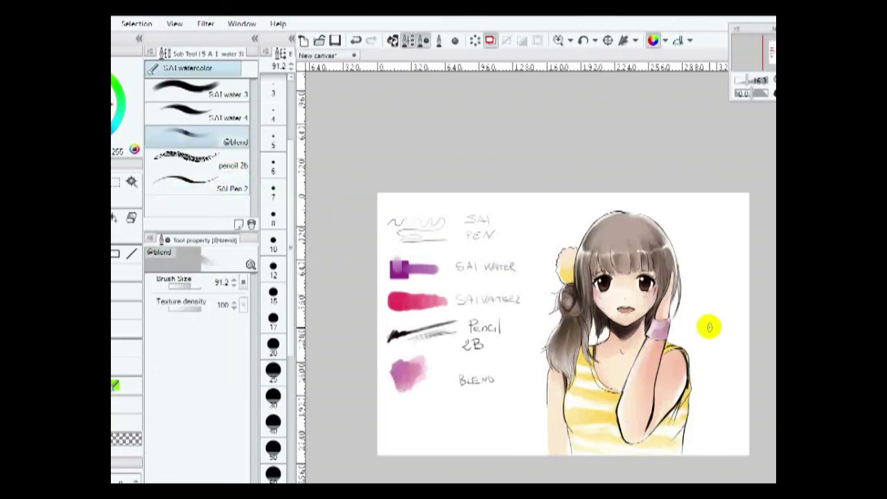
Step: Save the illustration, then select SAI water 3 with brush size 20
key(ctrl+s)
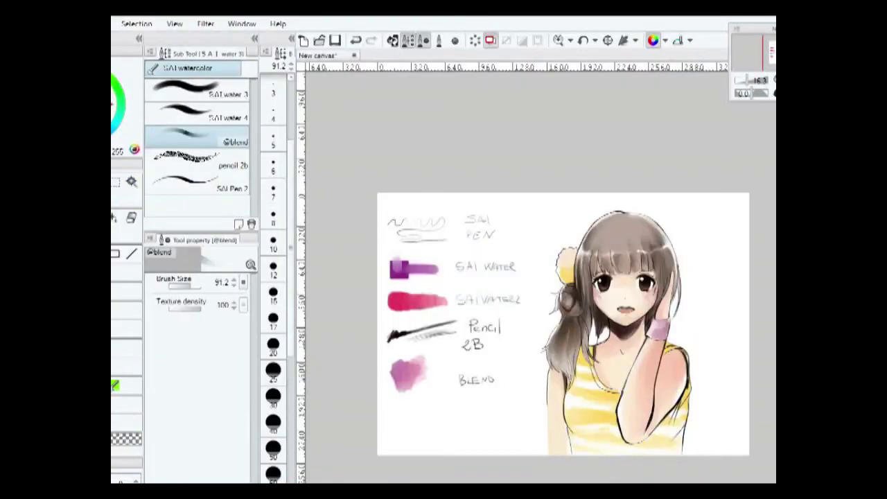
key(b)
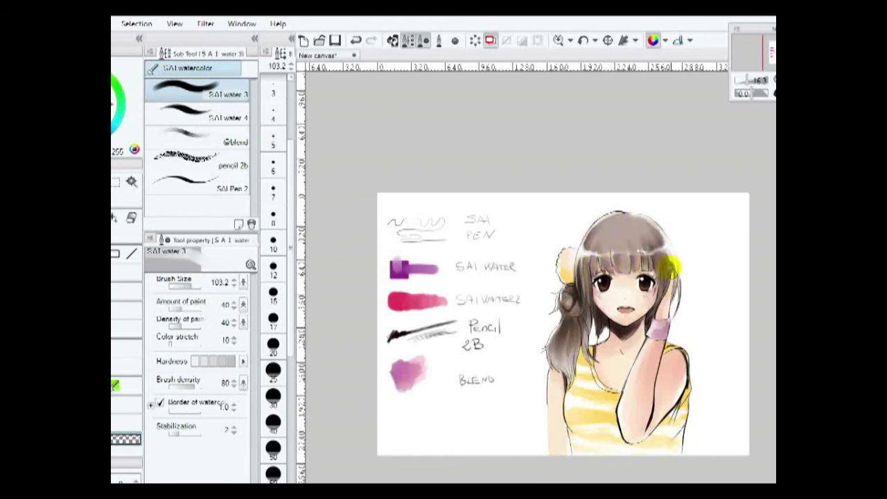
click(273, 344)
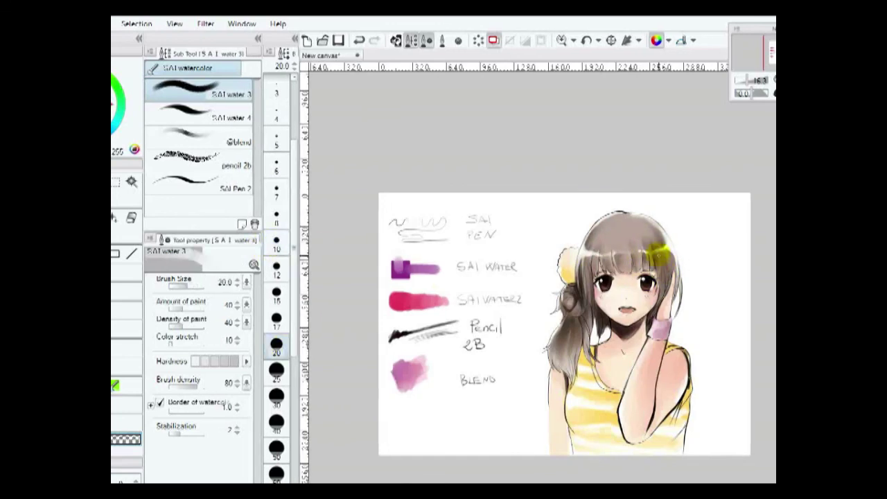